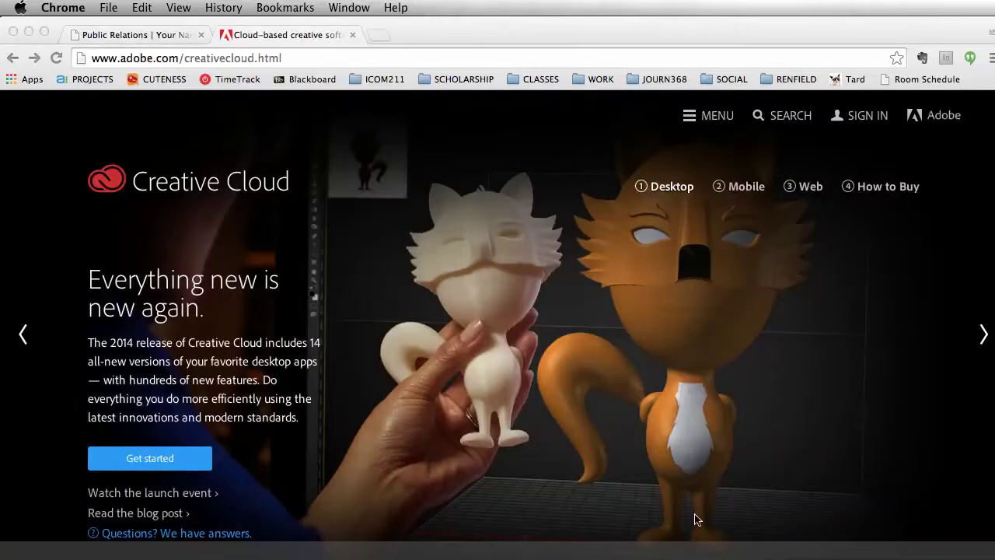
# Look up the Creative Cloud plans and the free trial's Adobe ID sign-up form, and close the page.
pyautogui.click(301, 58)
pyautogui.moveTo(301, 58); pyautogui.dragTo(179, 53)
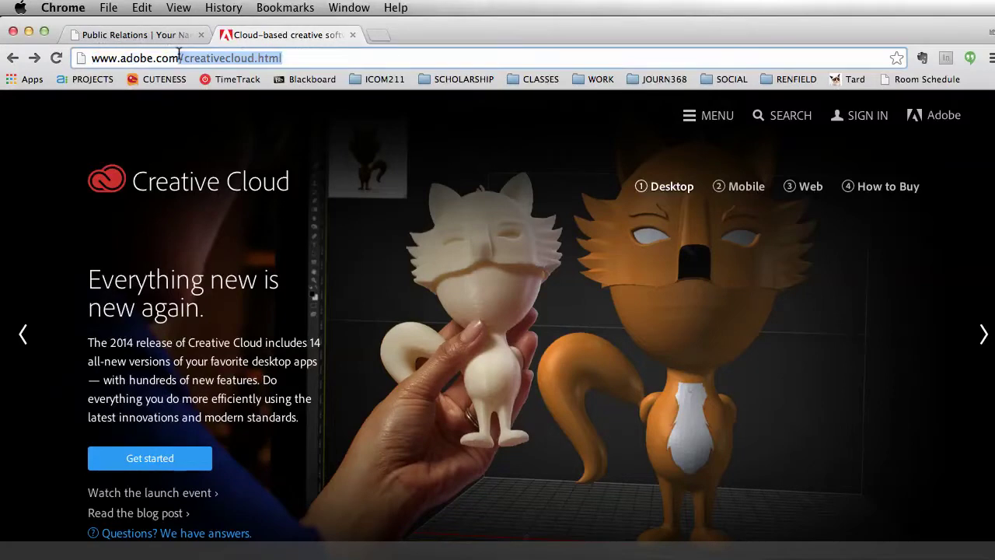
pyautogui.click(141, 457)
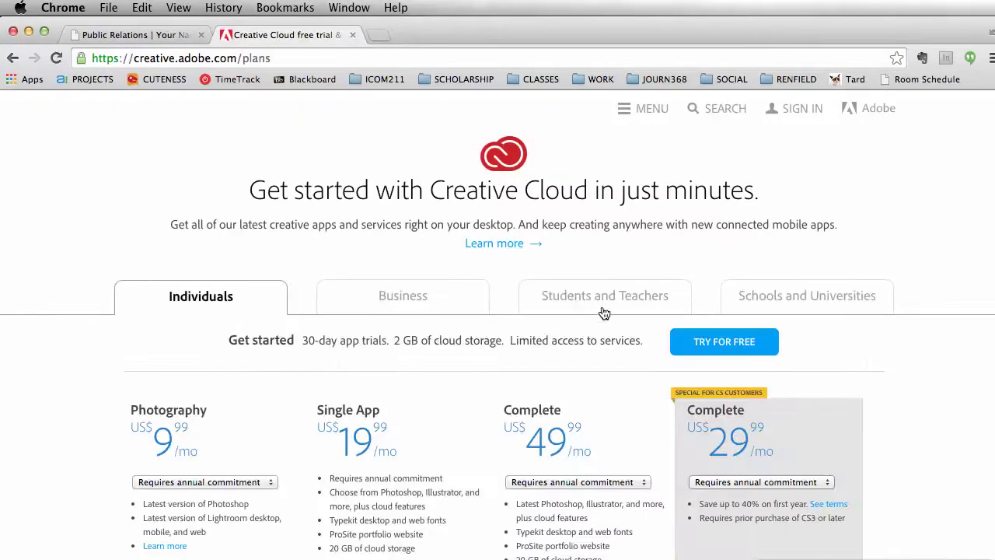
pyautogui.click(725, 349)
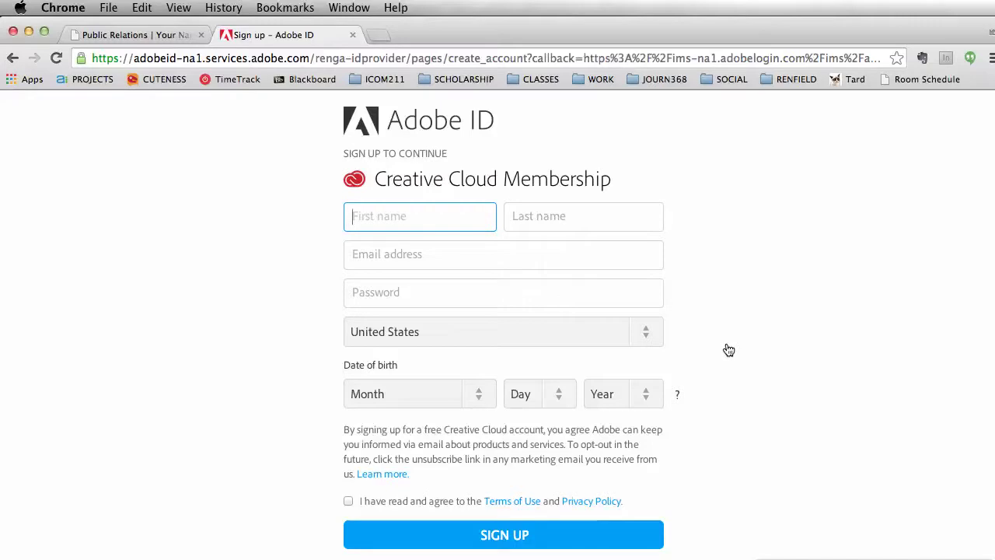
pyautogui.click(353, 35)
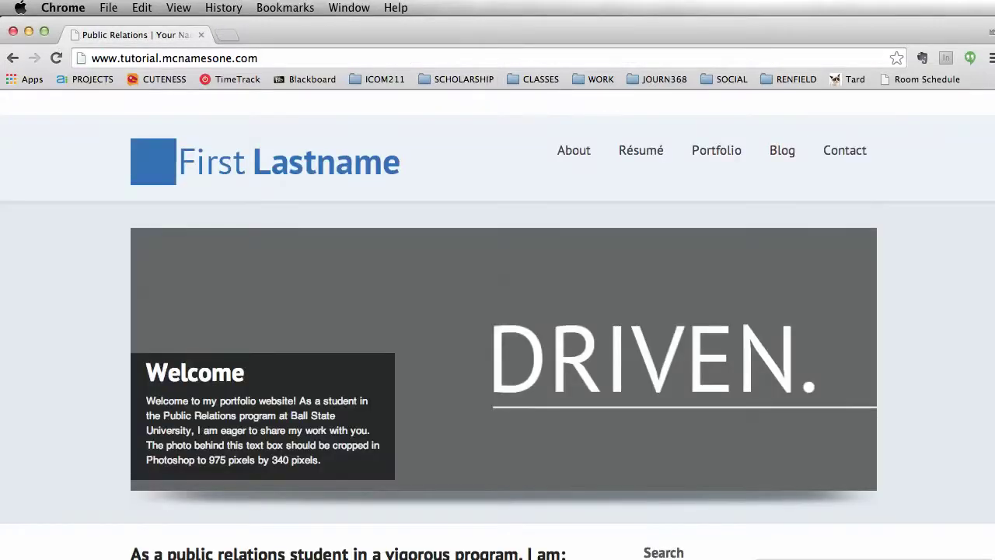
# Switch to Illustrator and start a new document using the Web profile.
pyautogui.press('super+Tab')
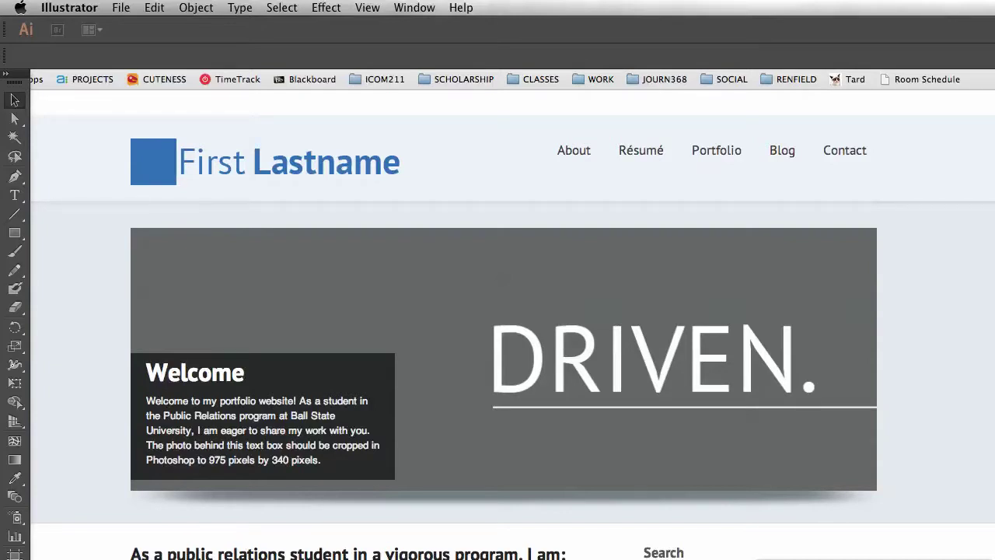
pyautogui.click(120, 8)
pyautogui.click(124, 25)
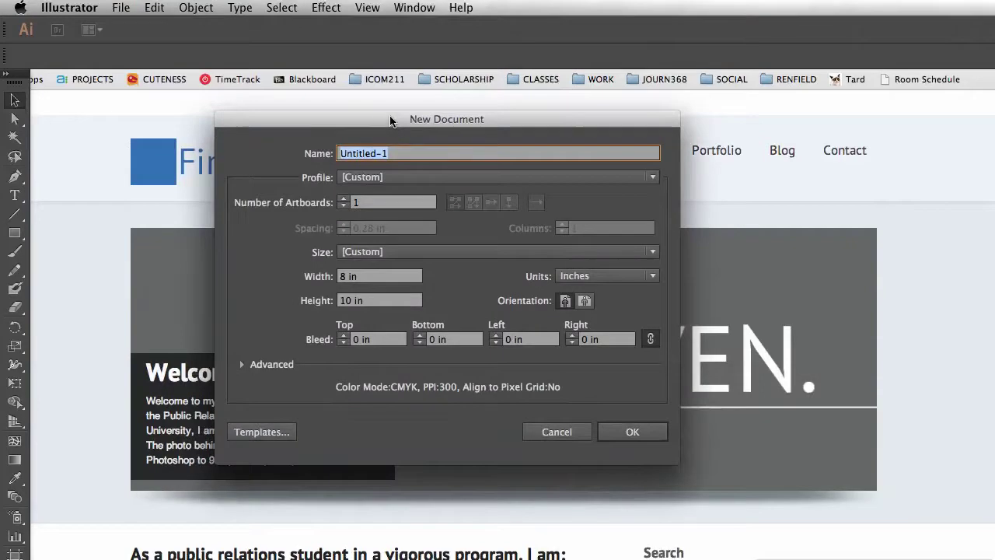
pyautogui.click(382, 181)
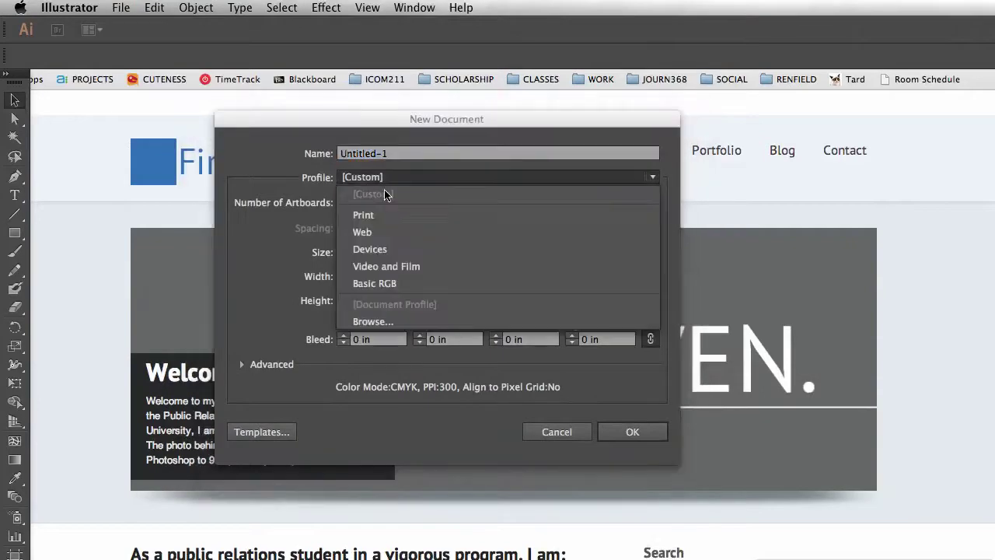
pyautogui.press('Escape')
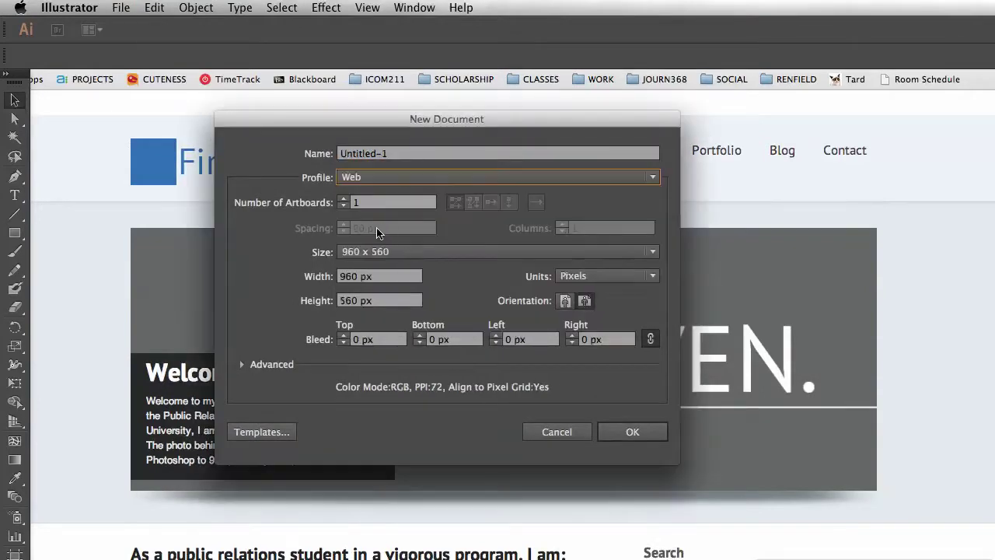
# Set the document's width to 430 px and height to 100 px, and create it.
pyautogui.doubleClick(360, 279)
pyautogui.write('430')
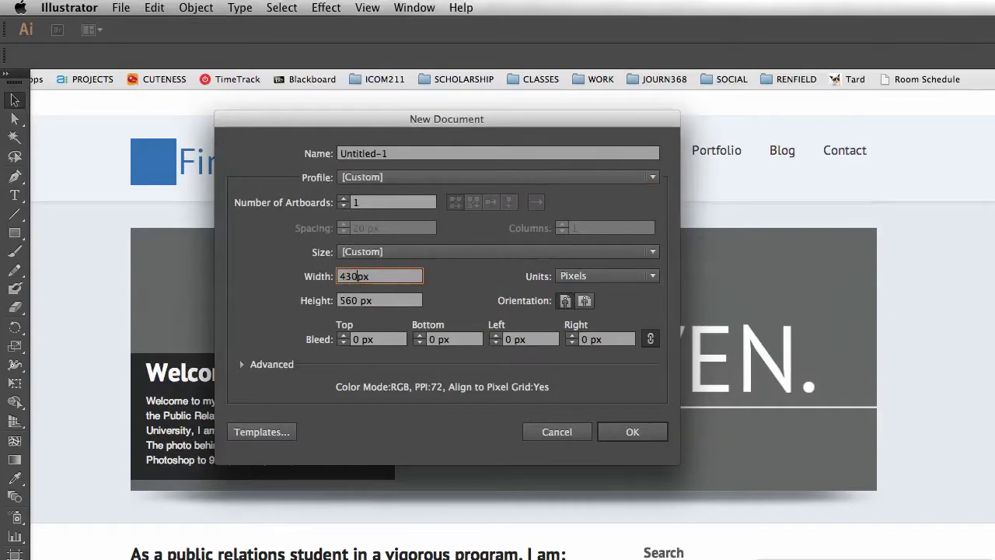
pyautogui.doubleClick(356, 301)
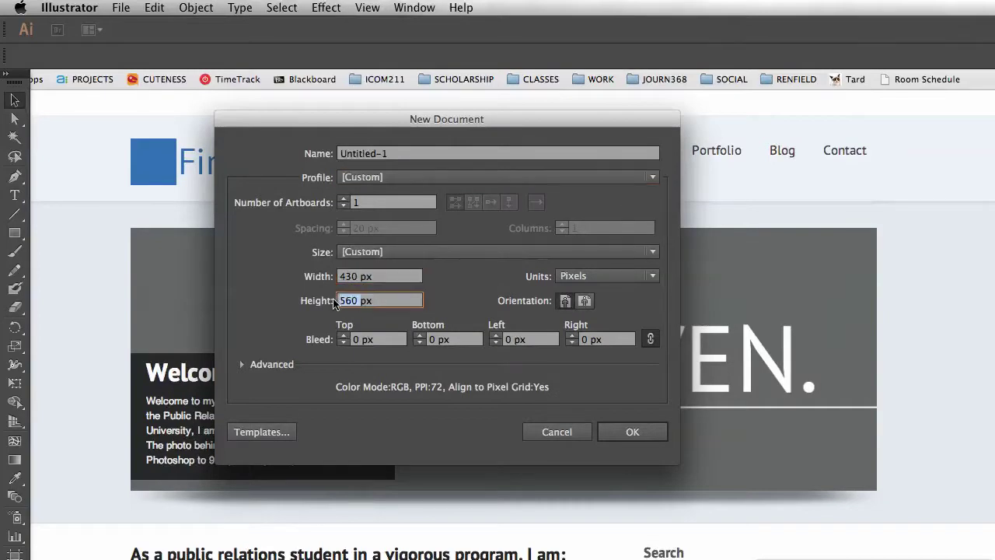
pyautogui.write('100')
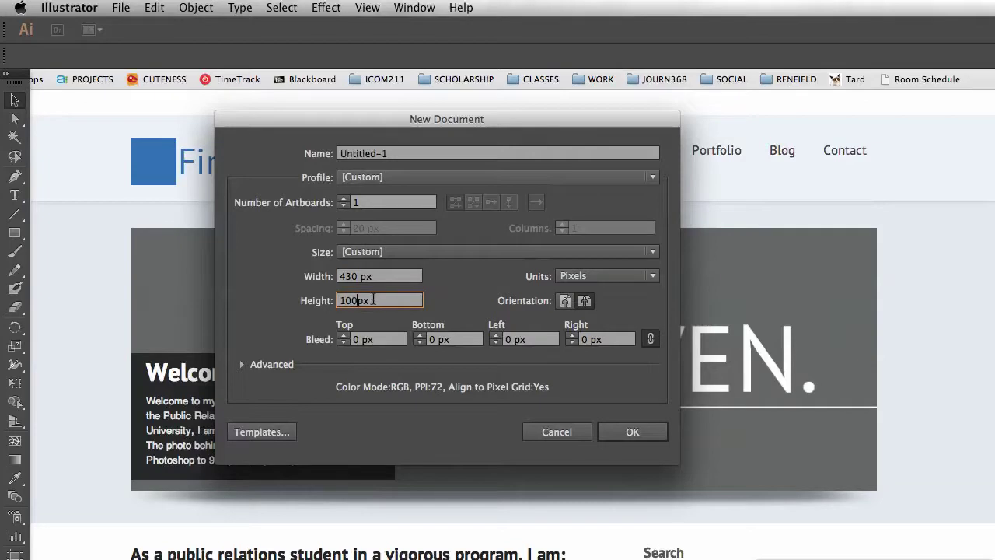
pyautogui.click(618, 432)
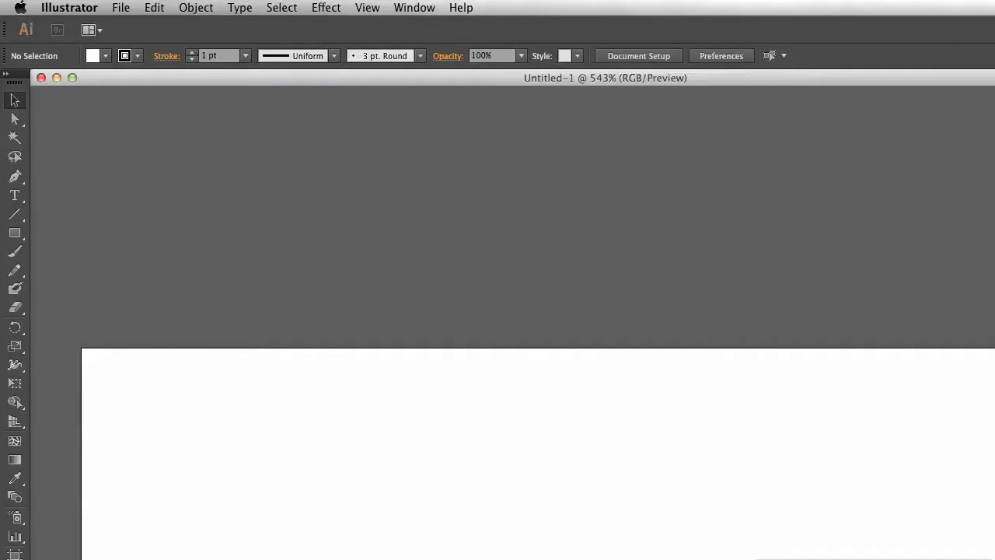
# Zoom out to 200% and centre the view on the whole blank artboard.
pyautogui.press('super+minus')
pyautogui.press('super+minus')
pyautogui.press('super+minus')
pyautogui.press('super+minus')
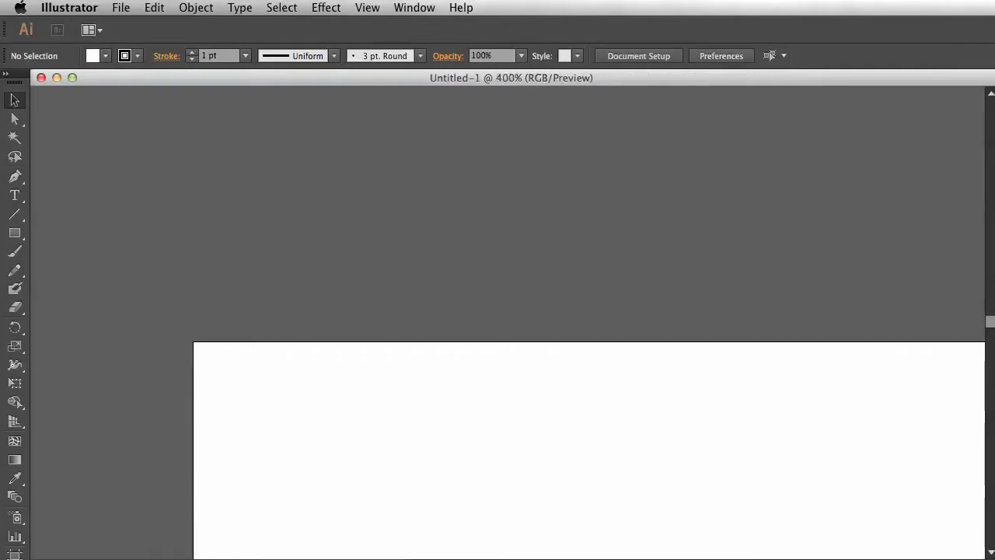
pyautogui.moveTo(713, 413); pyautogui.dragTo(615, 357)
pyautogui.moveTo(753, 388)
pyautogui.mouseDown()
pyautogui.moveTo(535, 288)
pyautogui.moveTo(503, 249)
pyautogui.moveTo(739, 394)
pyautogui.mouseUp()
pyautogui.press('super+plus')
pyautogui.press('super+plus')
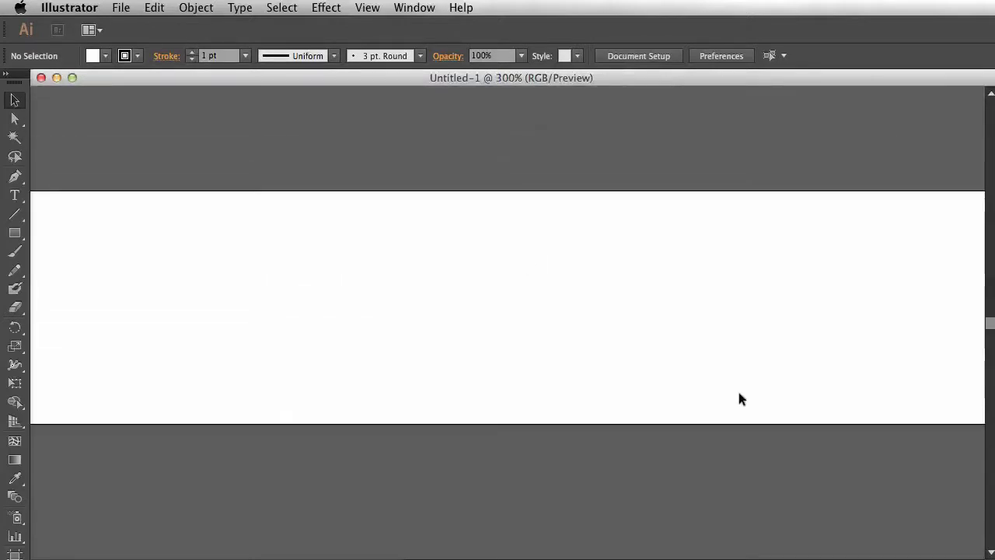
pyautogui.press('super+minus')
pyautogui.moveTo(681, 347); pyautogui.dragTo(689, 355)
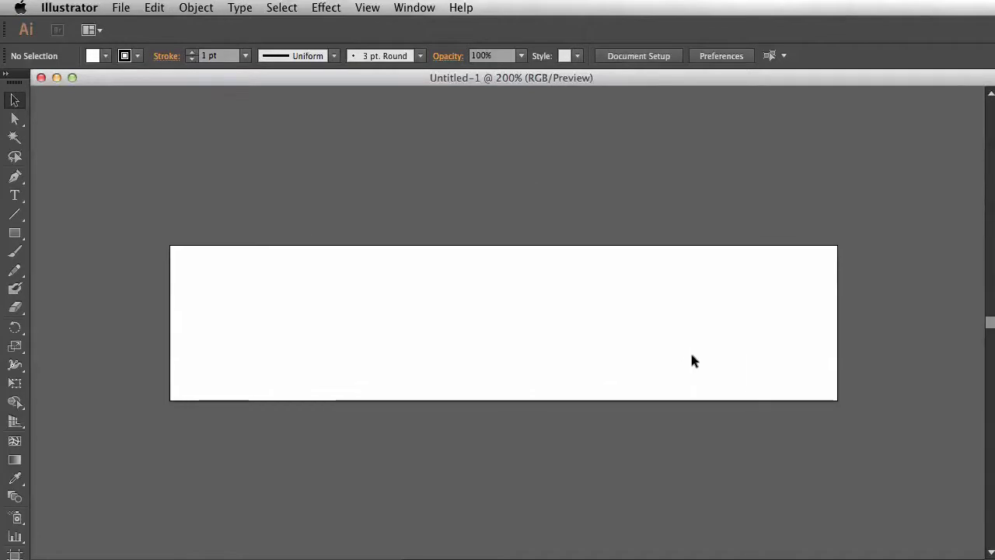
pyautogui.moveTo(593, 301); pyautogui.dragTo(639, 291)
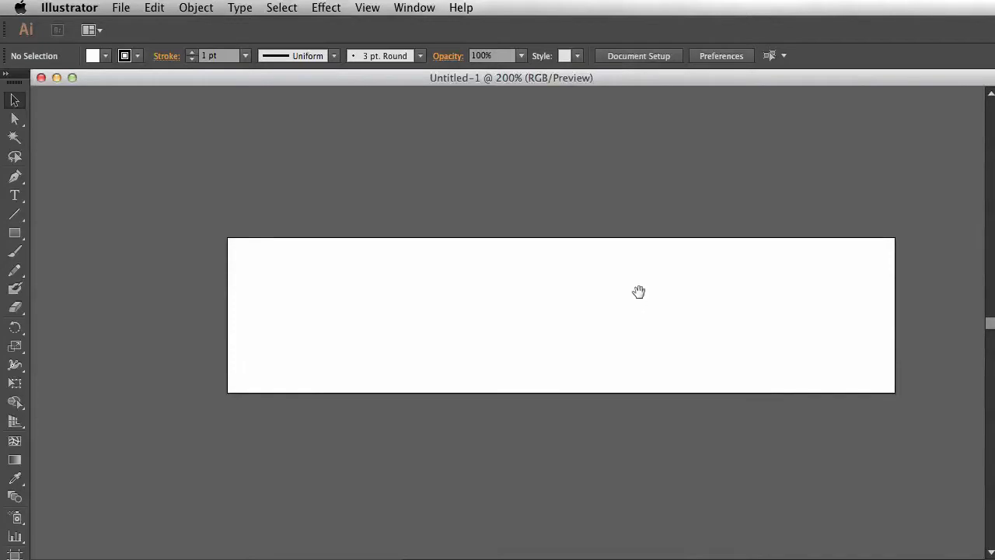
pyautogui.moveTo(638, 292); pyautogui.dragTo(584, 289)
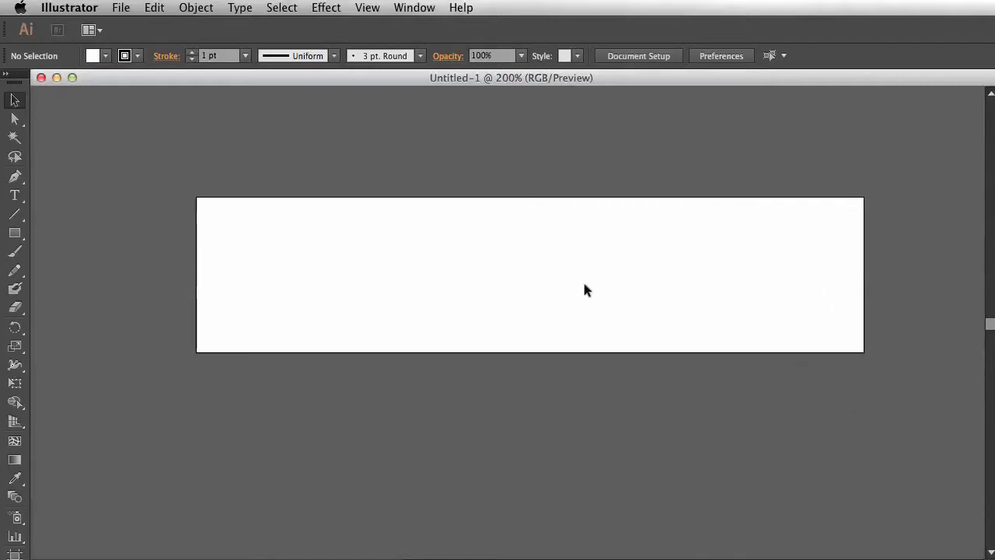
pyautogui.moveTo(618, 258); pyautogui.dragTo(599, 284)
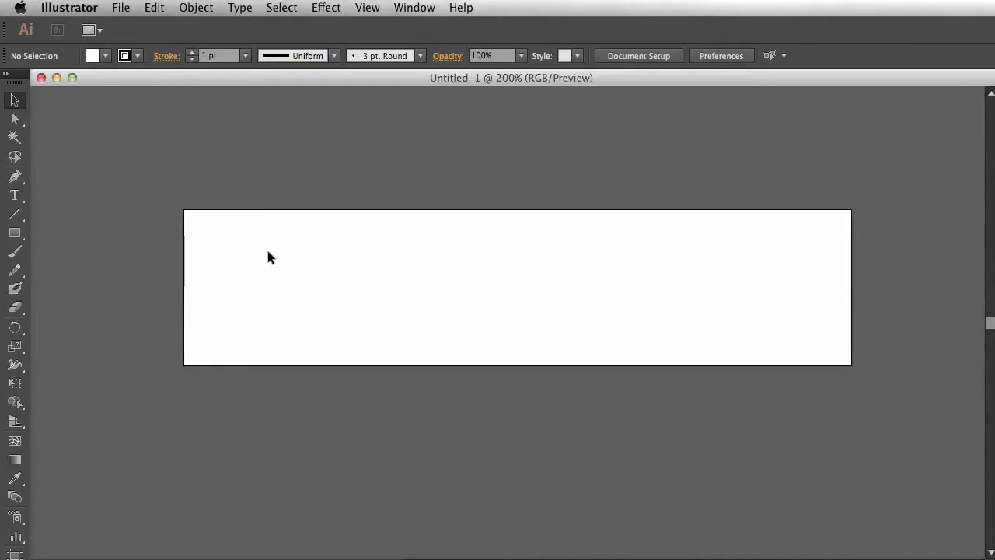
# Draw a square of about 85 by 85 px at the artboard's left end with the Rectangle tool.
pyautogui.click(15, 234)
pyautogui.moveTo(16, 234); pyautogui.dragTo(62, 236)
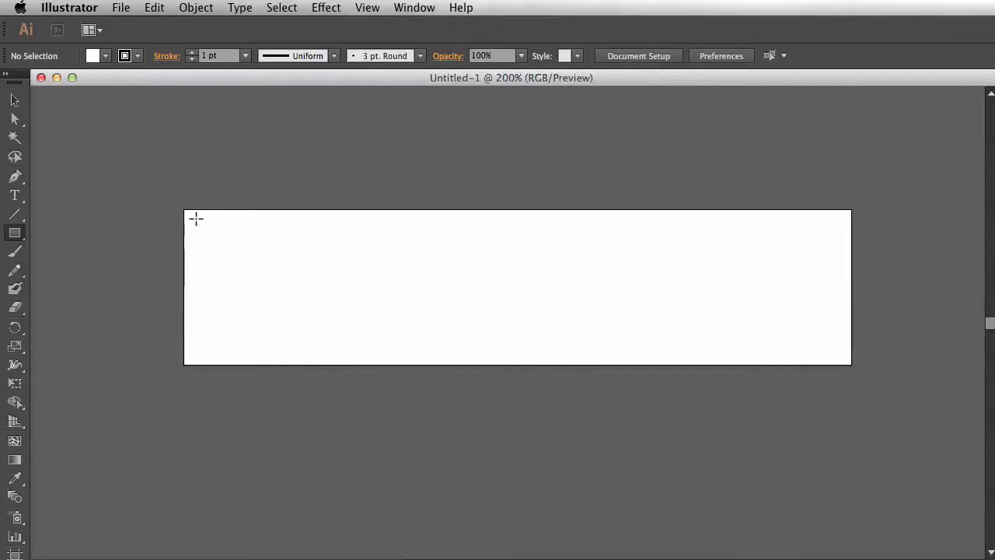
pyautogui.moveTo(194, 220); pyautogui.dragTo(327, 333)
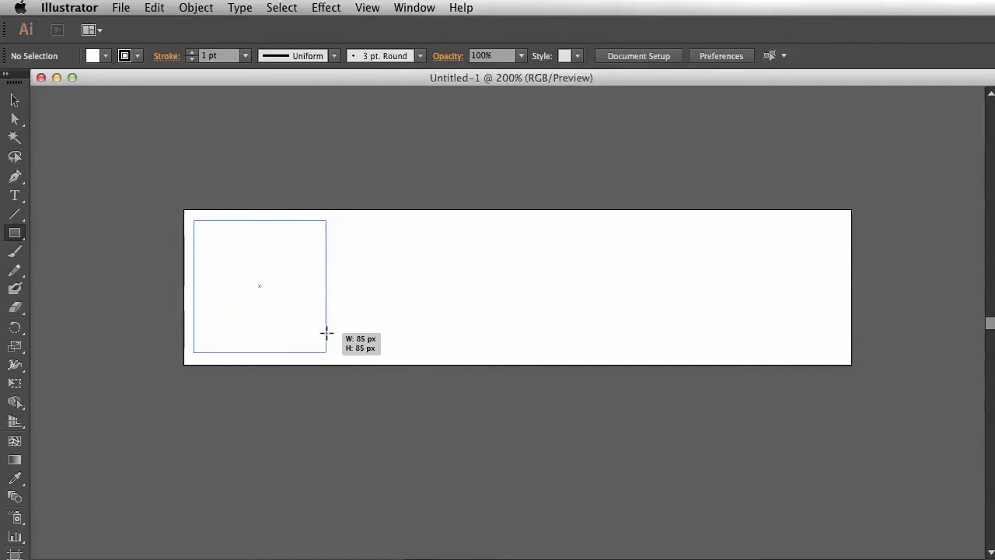
pyautogui.moveTo(326, 333); pyautogui.dragTo(327, 333)
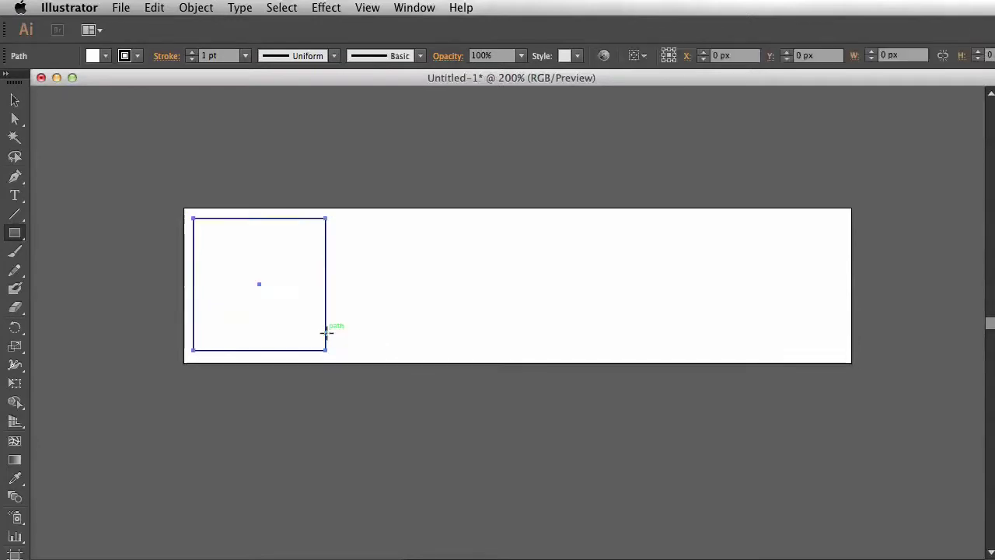
# Undock the toolbox, reposition it at the window's edge, and expand it to two columns.
pyautogui.scroll(-5, 327, 332)
pyautogui.hscroll(-3, 326, 333)
pyautogui.scroll(3, 330, 334)
pyautogui.scroll(2, 332, 336)
pyautogui.hscroll(6, 332, 336)
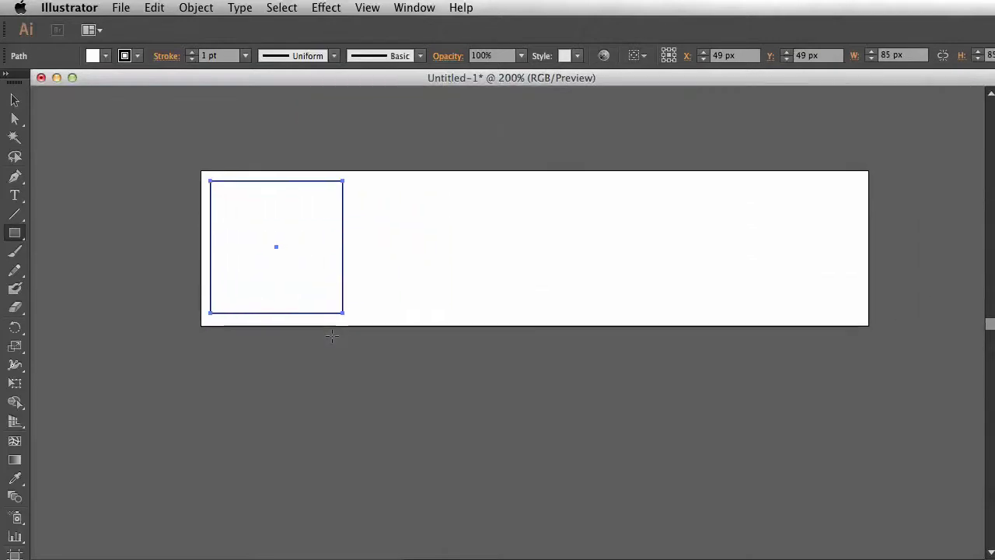
pyautogui.scroll(1, 329, 333)
pyautogui.hscroll(2, 329, 333)
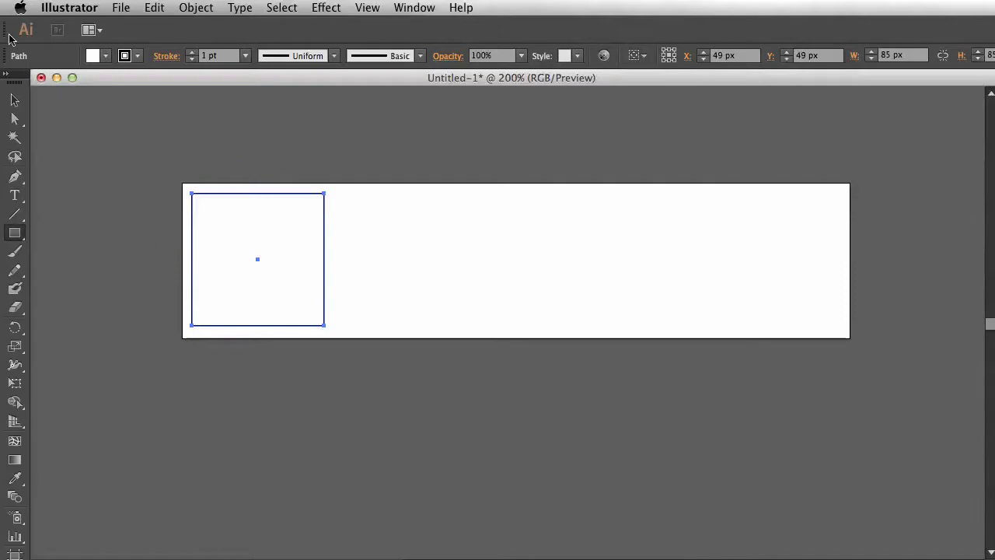
pyautogui.moveTo(23, 76); pyautogui.dragTo(48, 4)
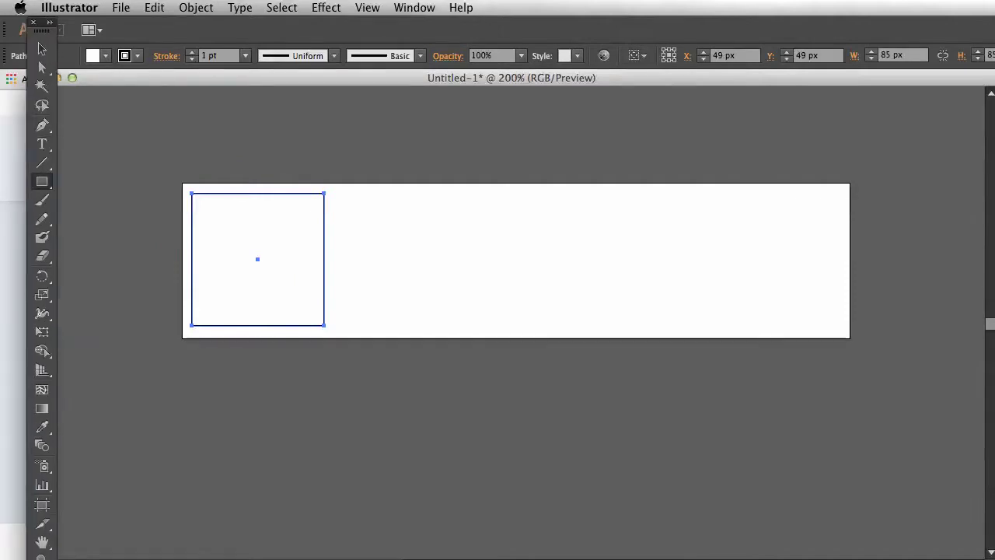
pyautogui.moveTo(43, 22); pyautogui.dragTo(30, 79)
pyautogui.click(19, 26)
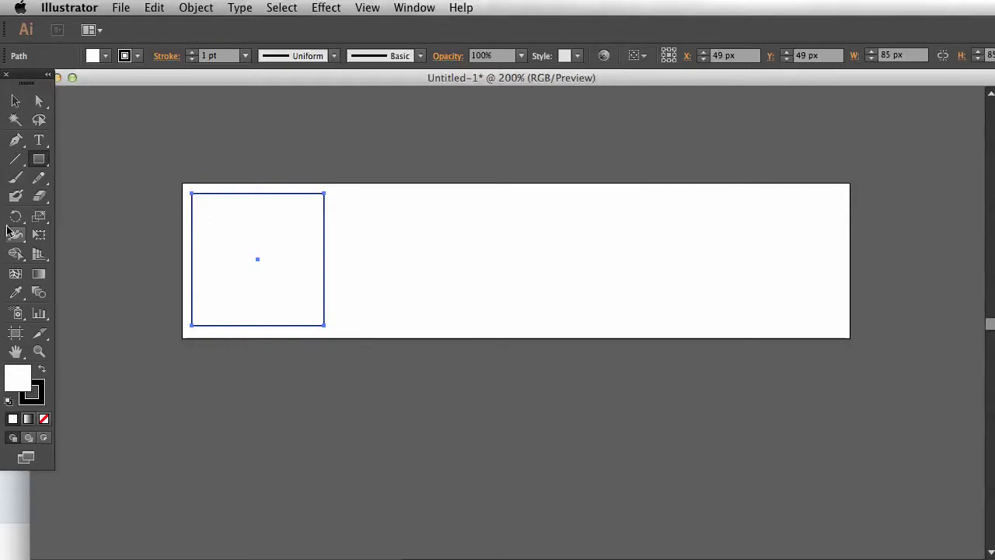
# Fill the square with a dark teal colour chosen in the Color Picker.
pyautogui.click(16, 101)
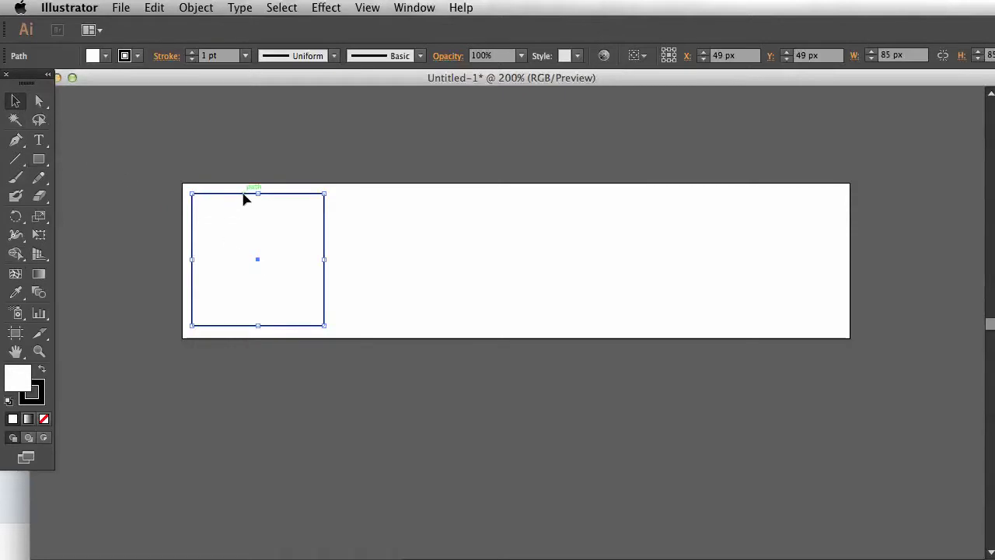
pyautogui.doubleClick(19, 378)
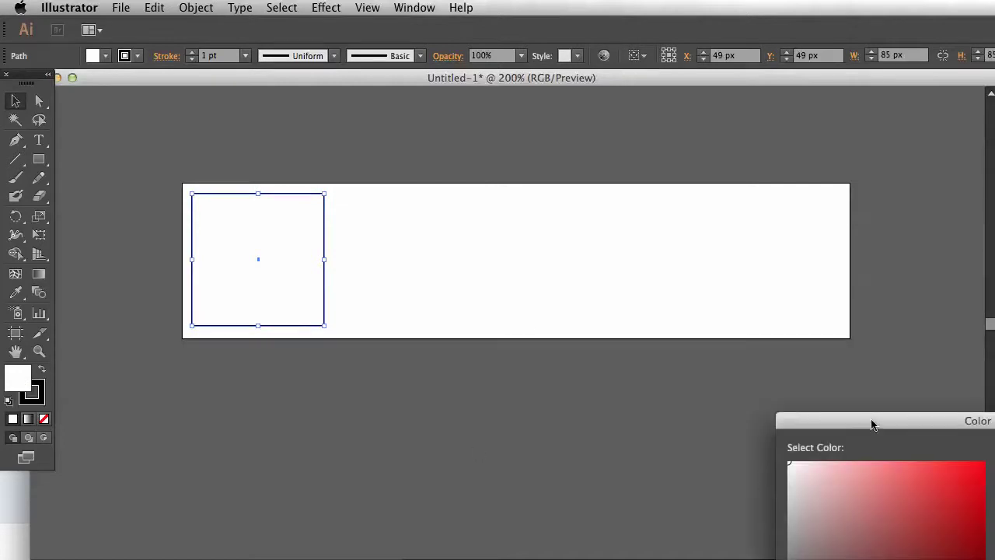
pyautogui.moveTo(871, 420); pyautogui.dragTo(484, 249)
pyautogui.click(585, 375)
pyautogui.moveTo(629, 359); pyautogui.dragTo(628, 376)
pyautogui.click(758, 295)
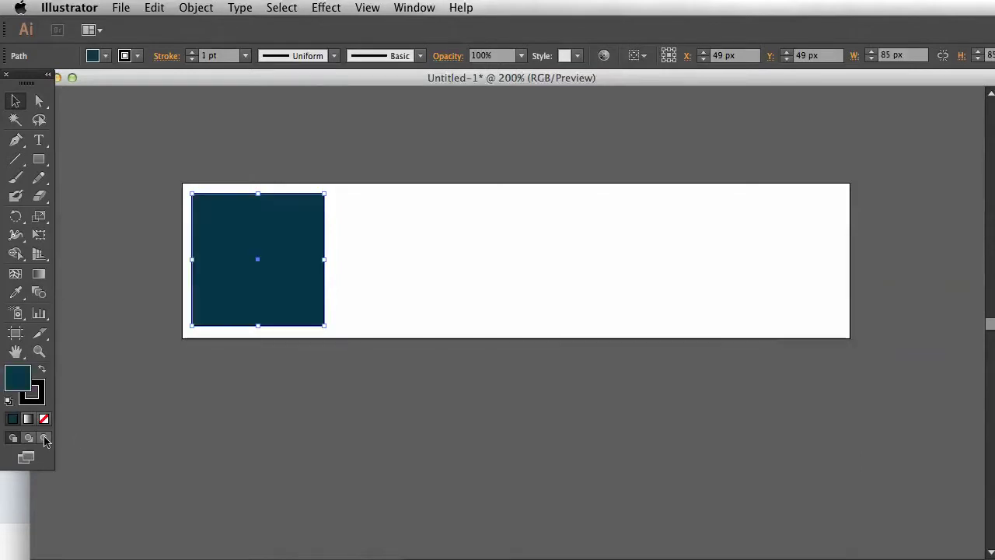
# Set the square's stroke to None and deselect the square.
pyautogui.doubleClick(39, 398)
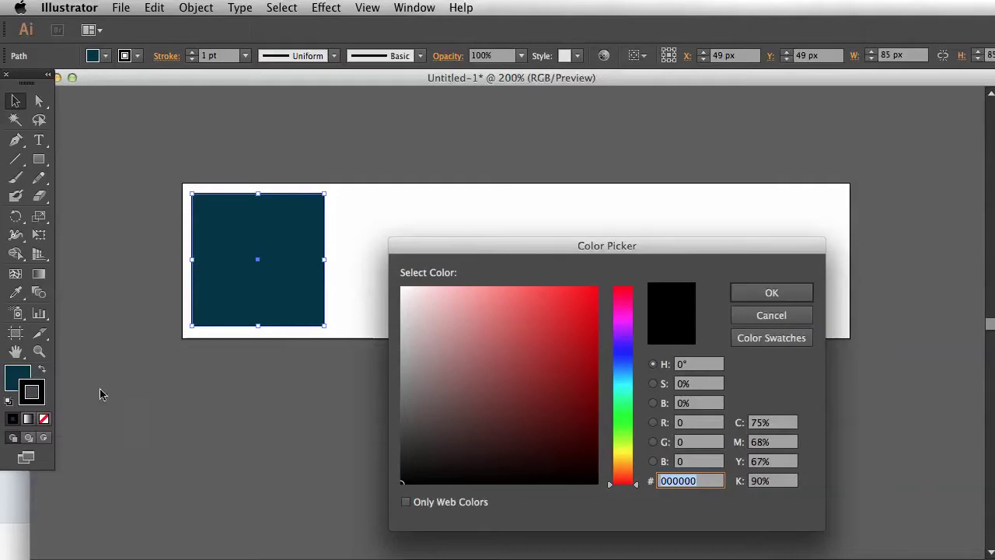
pyautogui.click(749, 314)
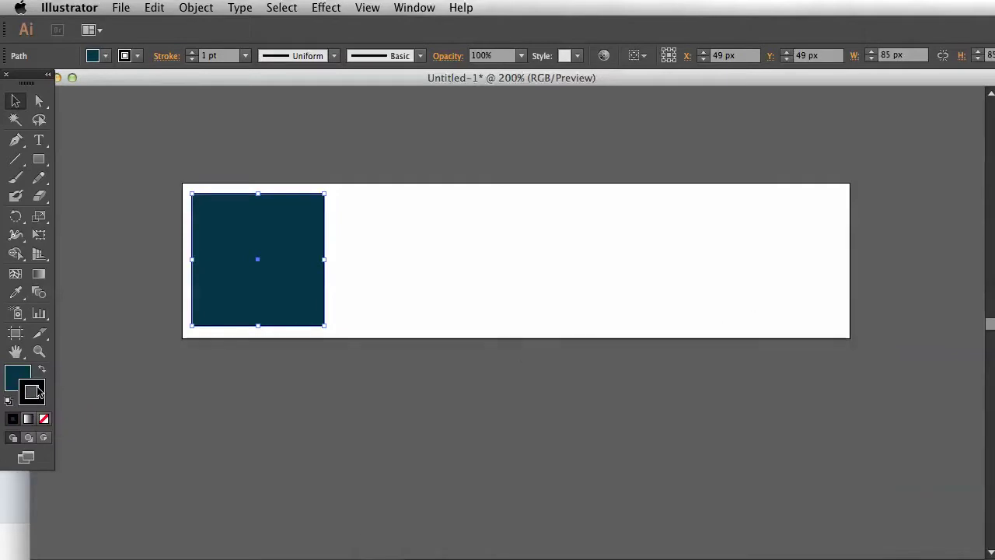
pyautogui.click(43, 420)
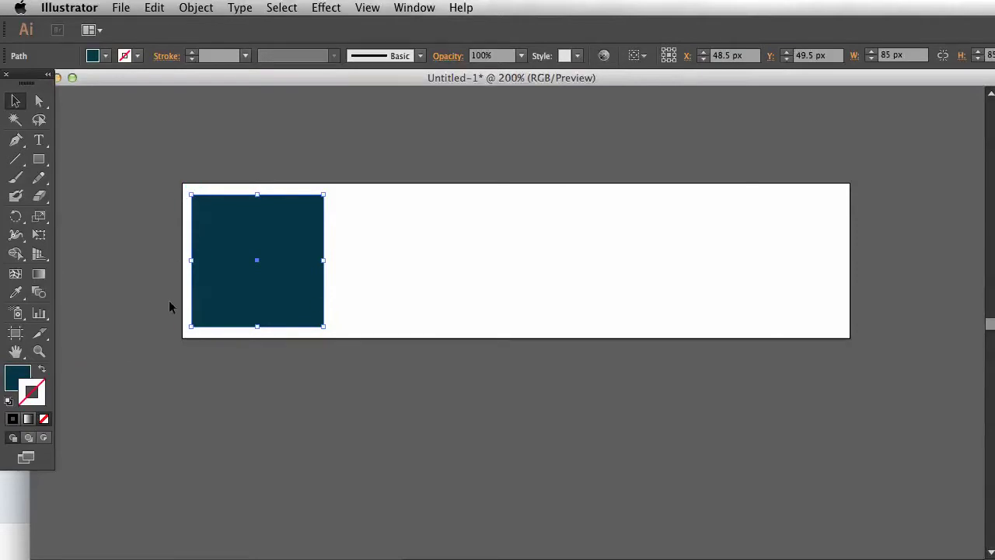
pyautogui.click(186, 293)
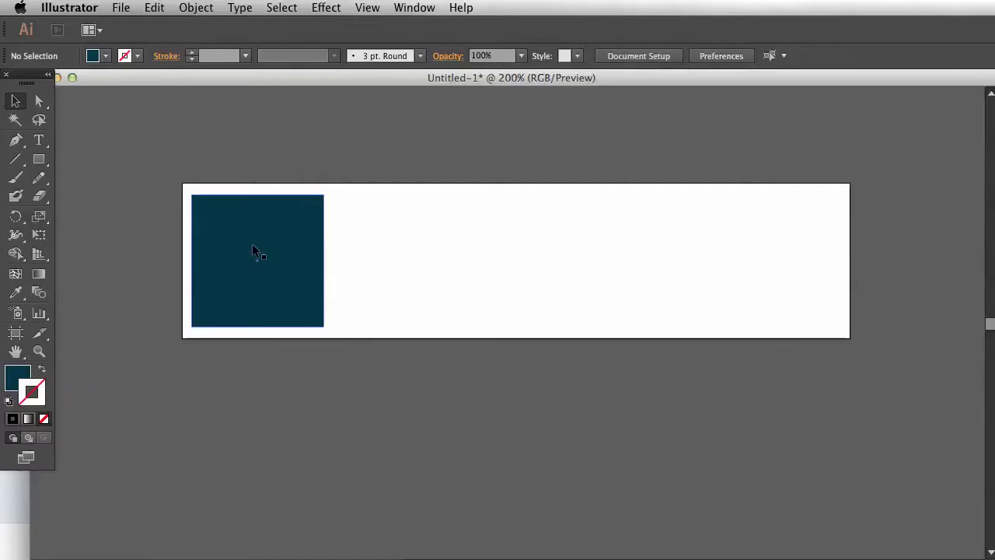
# Create an area-type text frame filling the space beside the square and enter the person's full name.
pyautogui.click(39, 140)
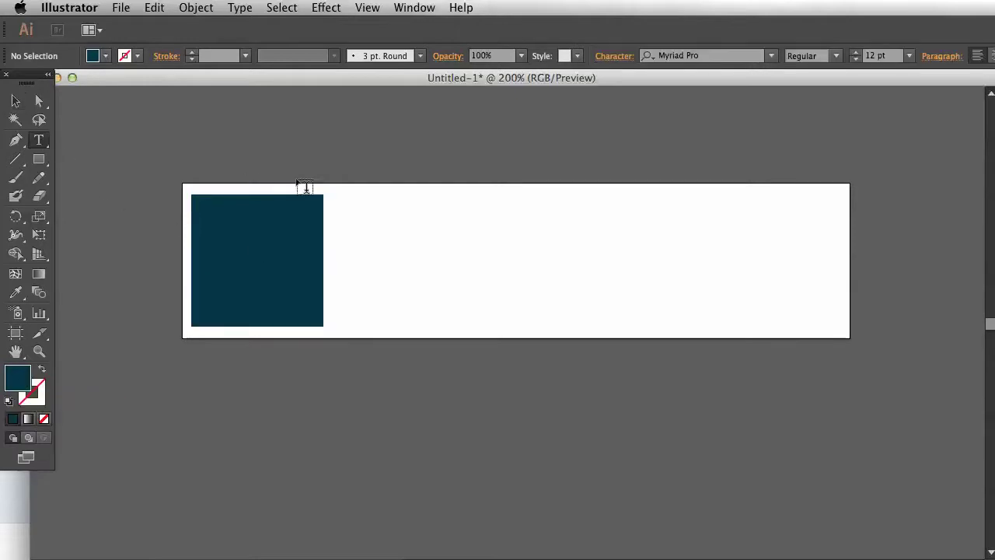
pyautogui.moveTo(335, 201); pyautogui.dragTo(838, 326)
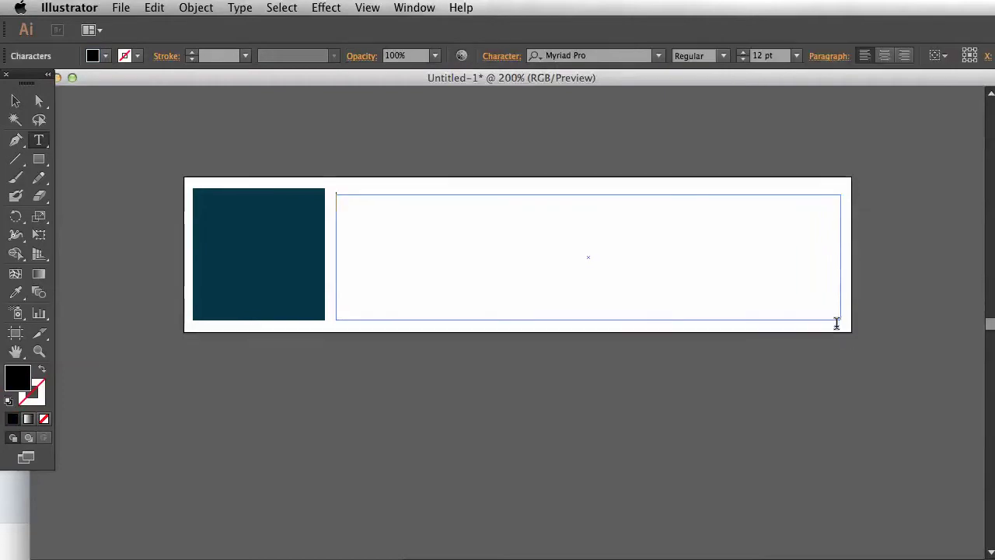
pyautogui.write('Megan M')
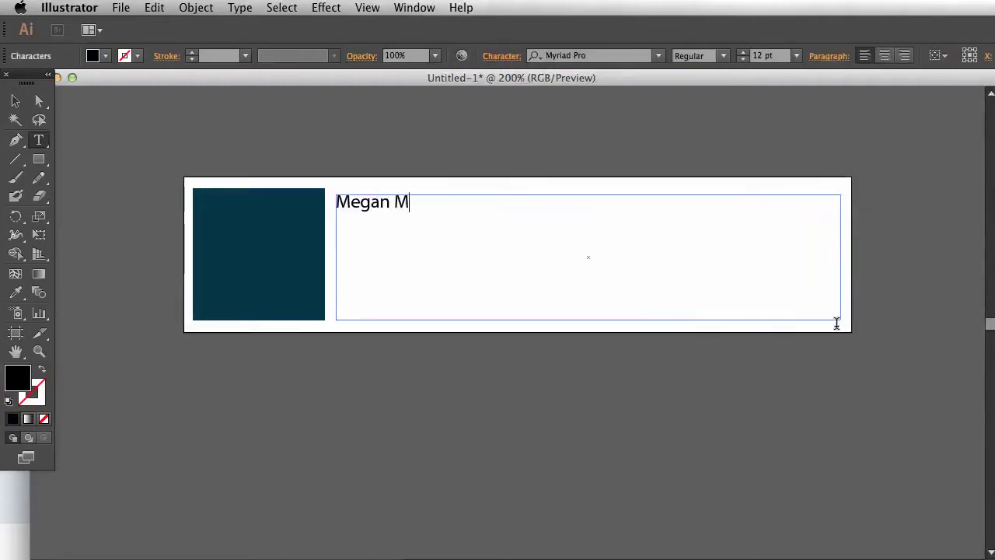
pyautogui.write('cNames')
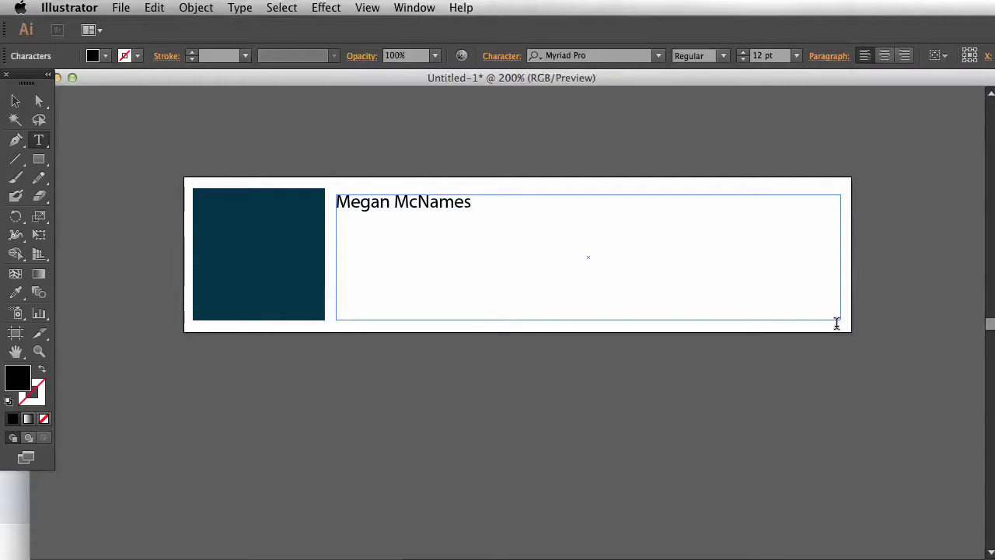
# Try the Noteworthy font on the whole name.
pyautogui.press('super+a')
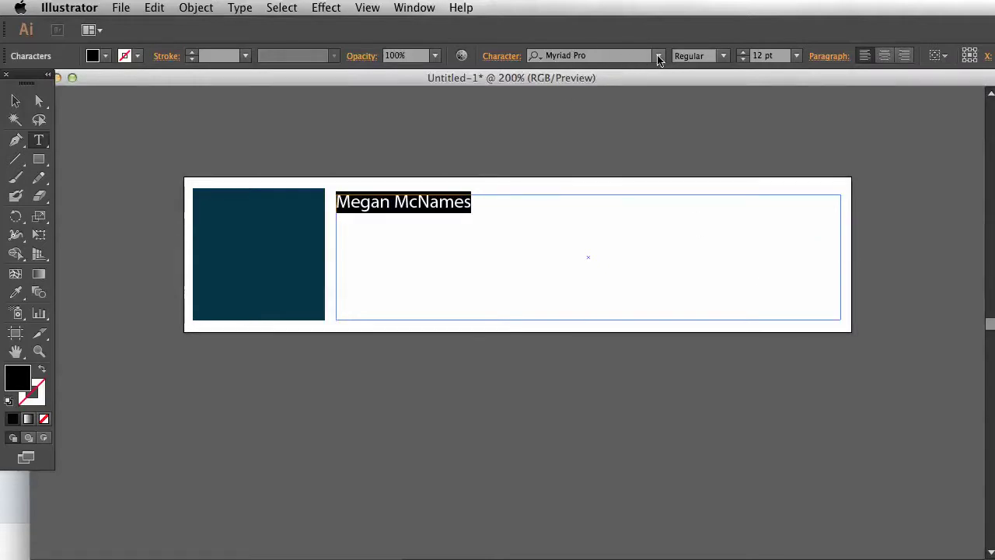
pyautogui.click(659, 57)
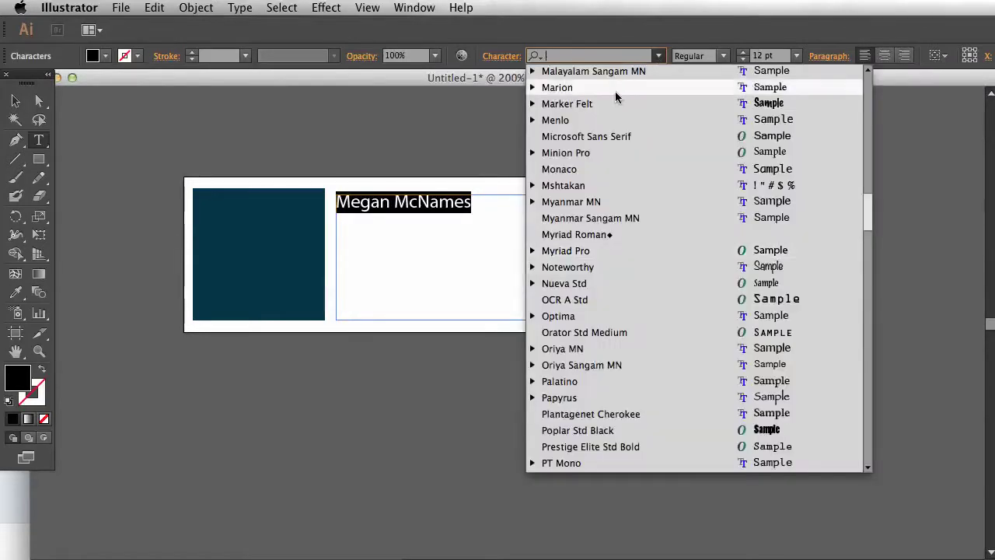
pyautogui.click(611, 269)
# Set the whole name in the Avenir Next font with the Italic style.
pyautogui.click(659, 56)
pyautogui.scroll(15, 666, 192)
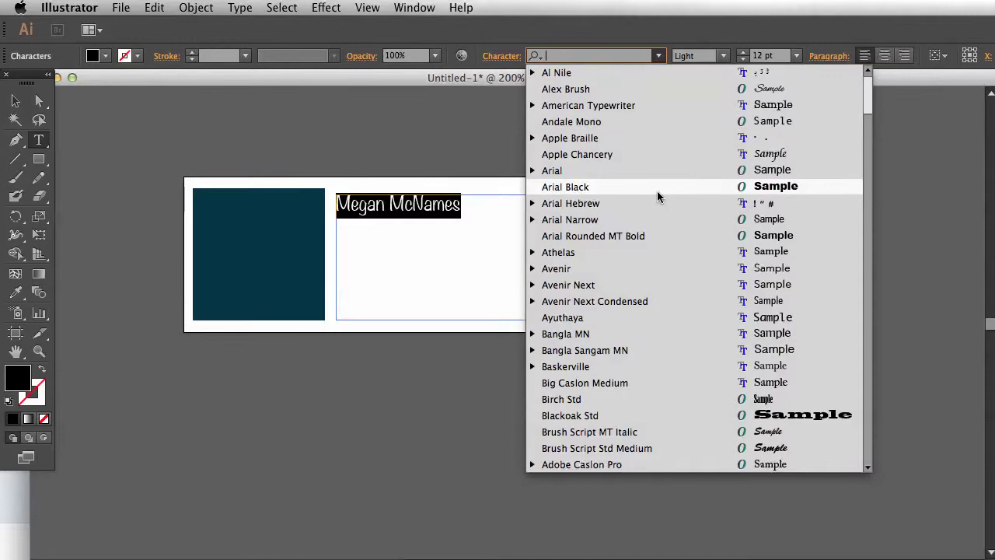
pyautogui.scroll(-1, 667, 296)
pyautogui.scroll(-10, 667, 293)
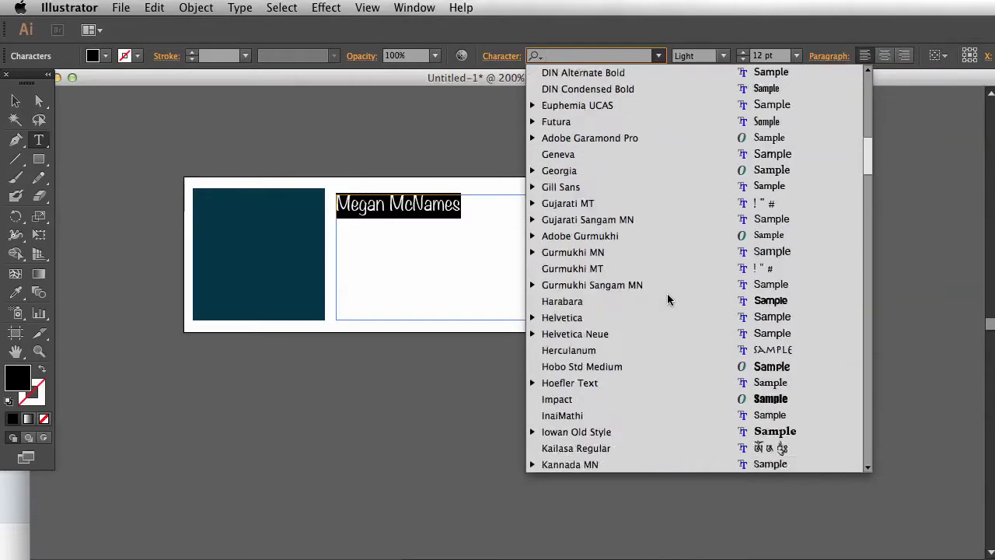
pyautogui.scroll(15, 667, 293)
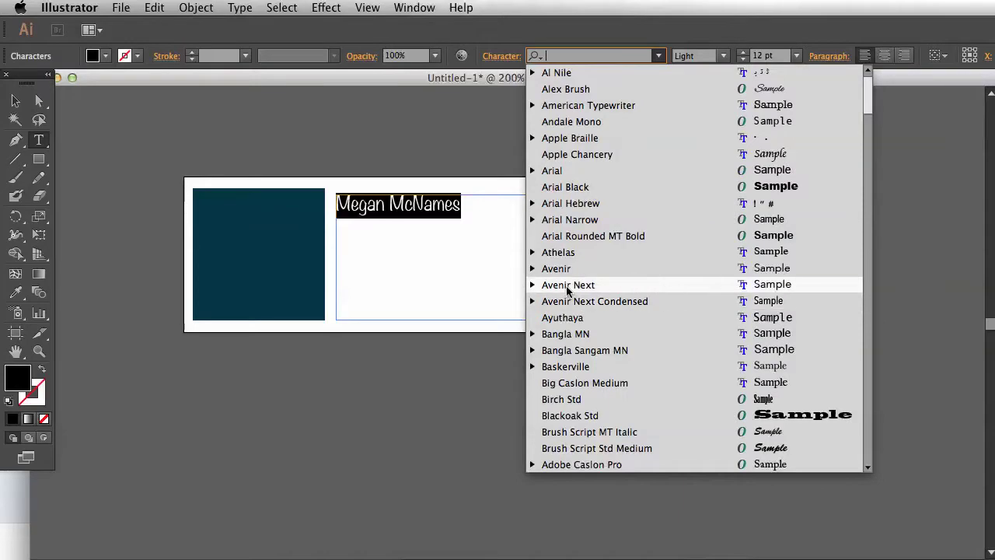
pyautogui.click(529, 285)
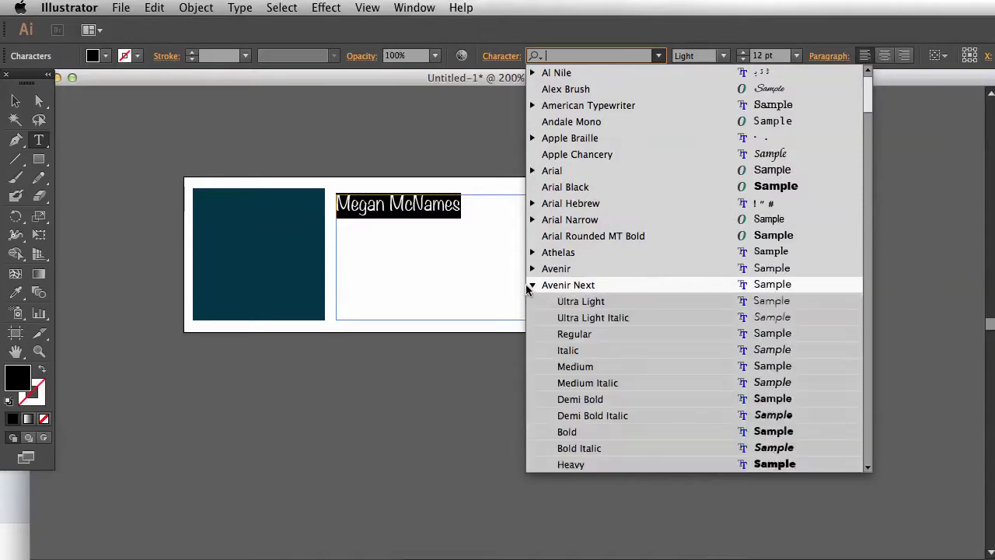
pyautogui.click(589, 351)
# Set only the surname in Adobe Caslon Pro with the Regular style.
pyautogui.click(503, 205)
pyautogui.moveTo(503, 205); pyautogui.dragTo(399, 204)
pyautogui.click(658, 56)
pyautogui.scroll(-3, 632, 281)
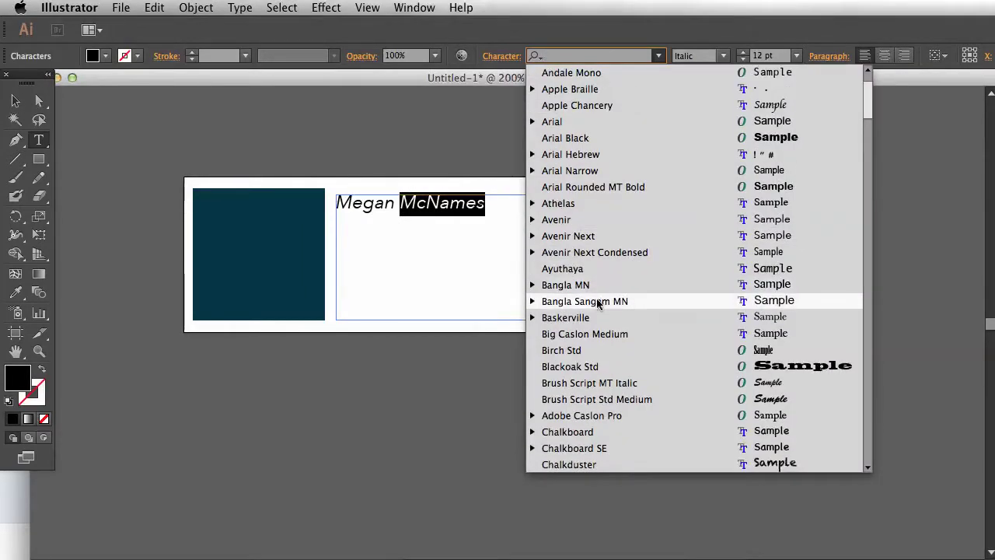
pyautogui.scroll(-4, 602, 302)
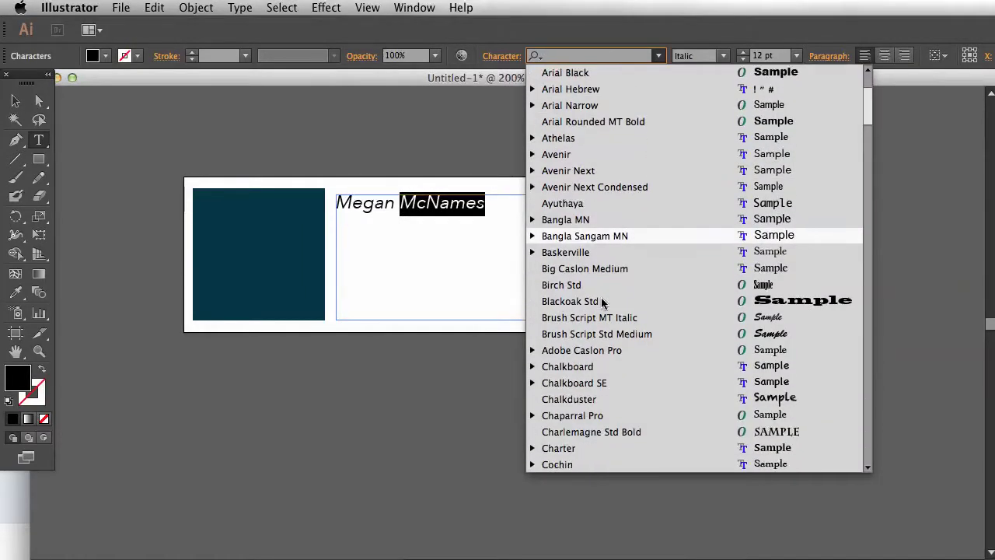
pyautogui.scroll(-5, 603, 302)
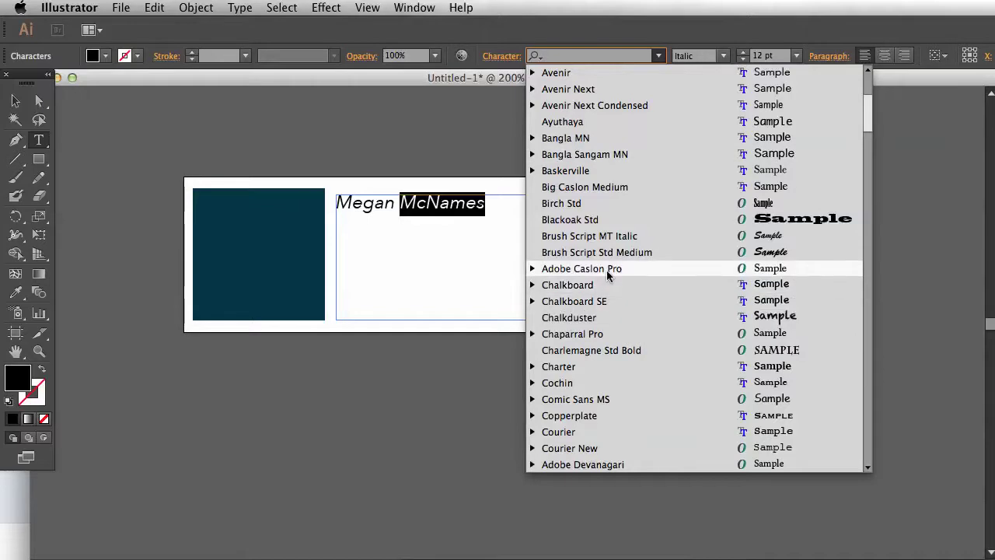
pyautogui.press('Escape')
pyautogui.press('Return')
pyautogui.moveTo(471, 203); pyautogui.dragTo(399, 204)
pyautogui.click(723, 56)
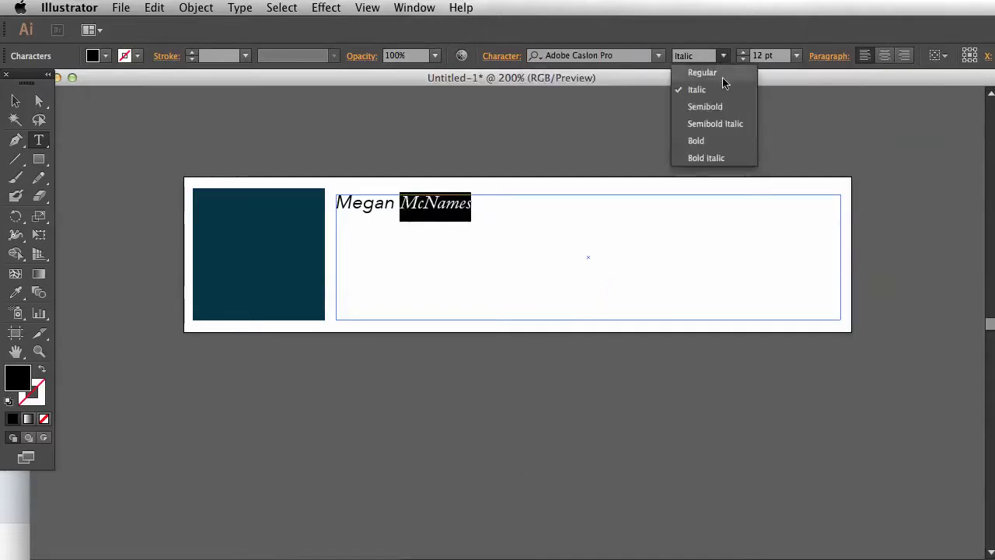
pyautogui.click(716, 73)
# Enlarge the whole name to 42 pt and move its text frame down towards the artboard's vertical middle.
pyautogui.moveTo(515, 202); pyautogui.dragTo(334, 196)
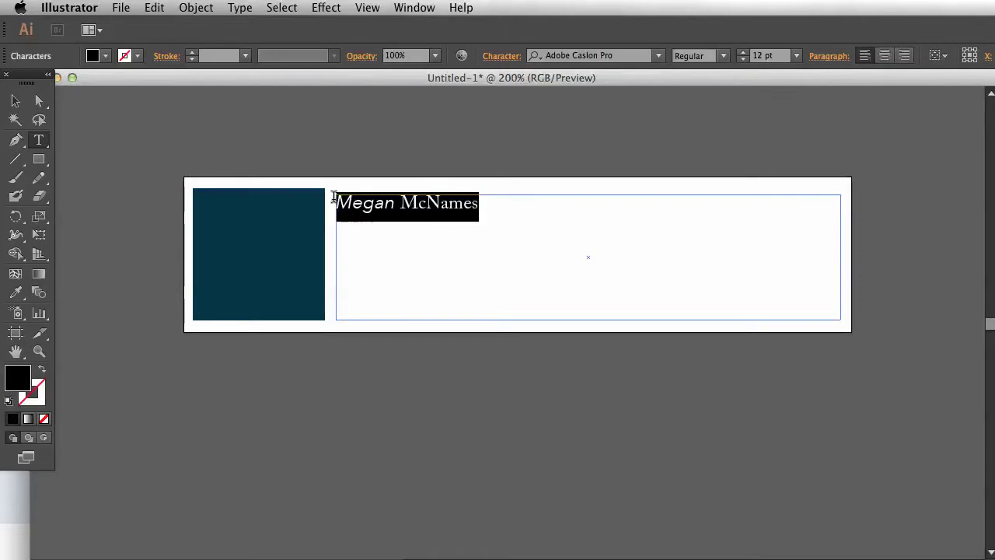
pyautogui.press('super+shift+period')
pyautogui.press('super+shift+period')
pyautogui.press('super+shift+period')
pyautogui.press('super+shift+period')
pyautogui.press('super+shift+period')
pyautogui.press('super+shift+period')
pyautogui.press('super+shift+period')
pyautogui.press('super+shift+period')
pyautogui.press('super+shift+period')
pyautogui.press('super+shift+period')
pyautogui.press('super+shift+period')
pyautogui.press('super+shift+period')
pyautogui.press('super+shift+period')
pyautogui.press('super+shift+period')
pyautogui.press('super+shift+period')
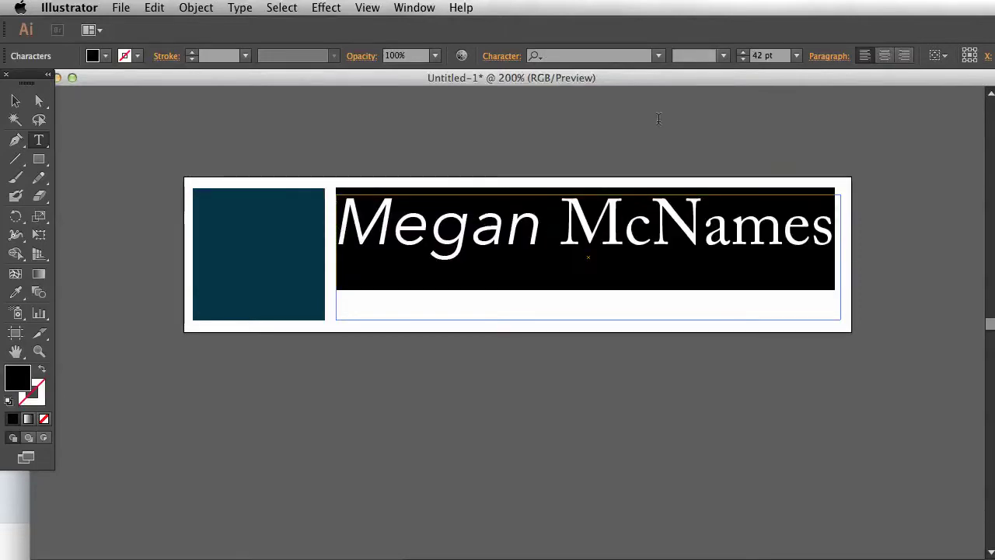
pyautogui.press('Escape')
pyautogui.moveTo(455, 233); pyautogui.dragTo(455, 270)
# Recolour the first name with the square's dark teal, sampled with the Eyedropper tool.
pyautogui.doubleClick(476, 261)
pyautogui.moveTo(544, 268); pyautogui.dragTo(330, 264)
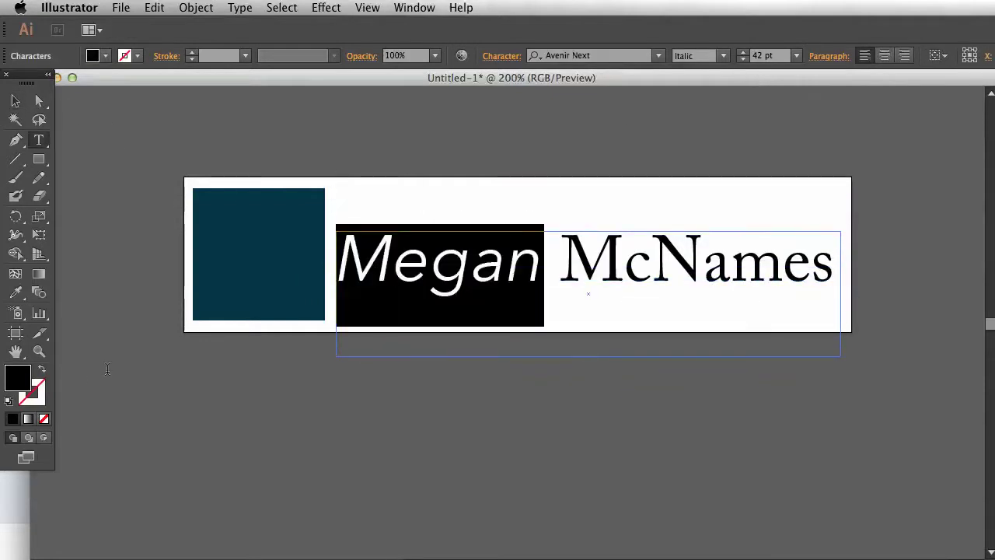
pyautogui.click(17, 294)
pyautogui.click(207, 251)
# Move the name's text frame up slightly, centring it at about X 260 px, Y 71 px, and deselect it.
pyautogui.click(16, 101)
pyautogui.click(202, 120)
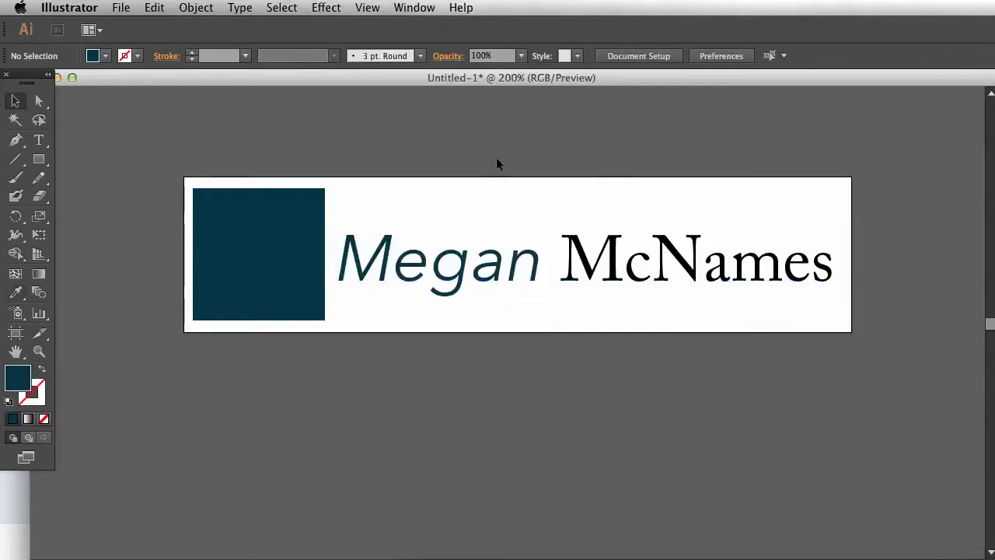
pyautogui.moveTo(509, 265); pyautogui.dragTo(498, 253)
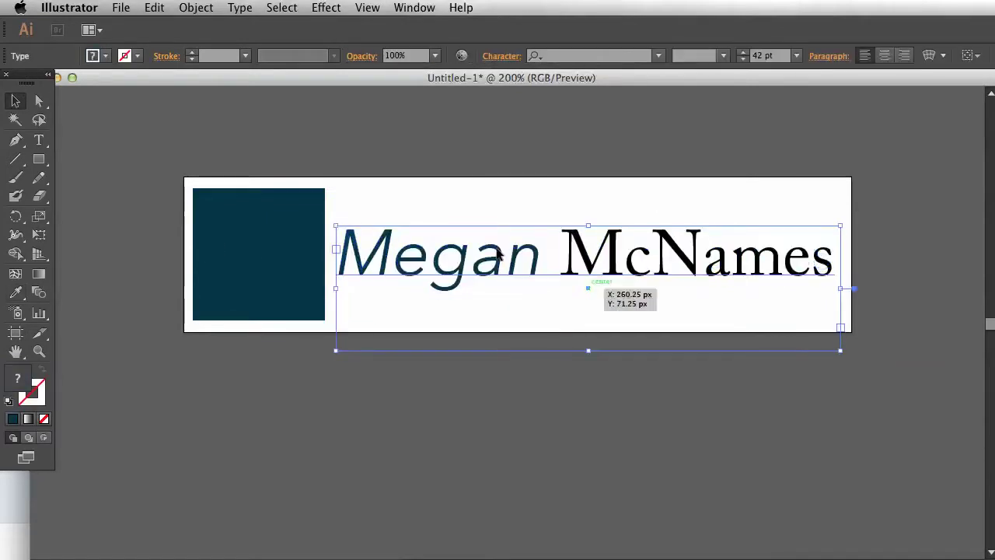
pyautogui.click(263, 143)
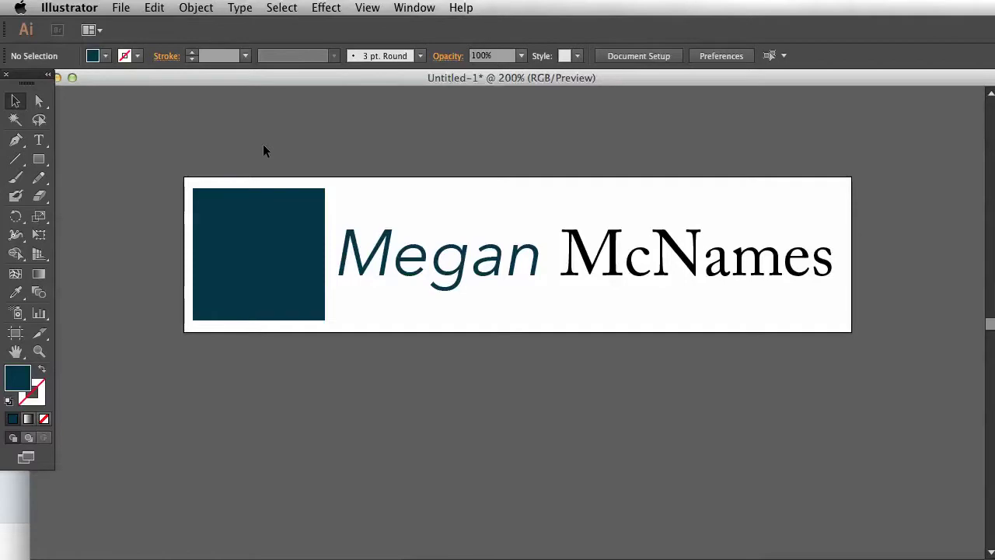
pyautogui.hscroll(10, 262, 143)
pyautogui.scroll(-2, 263, 144)
pyautogui.hscroll(-10, 386, 210)
pyautogui.scroll(3, 385, 210)
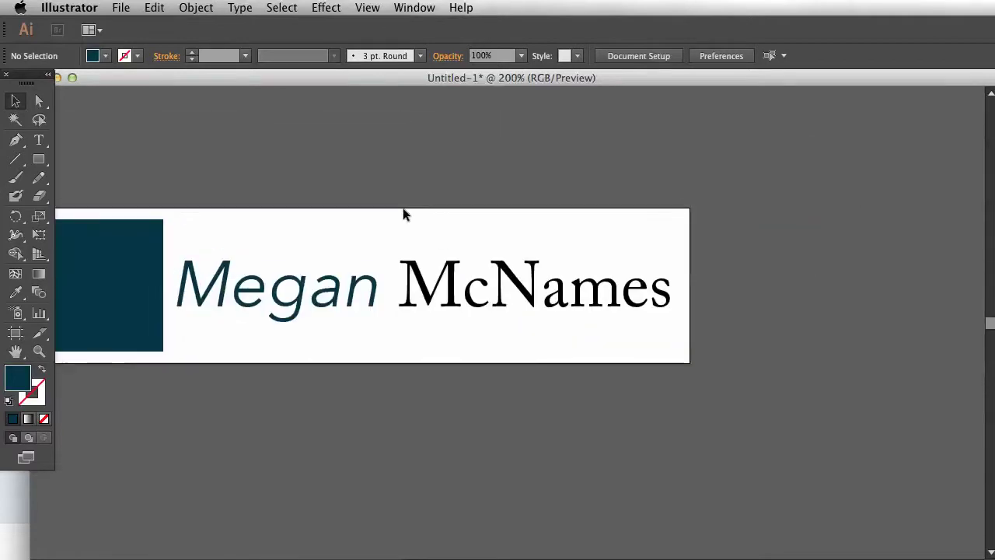
pyautogui.doubleClick(536, 327)
pyautogui.press('super+a')
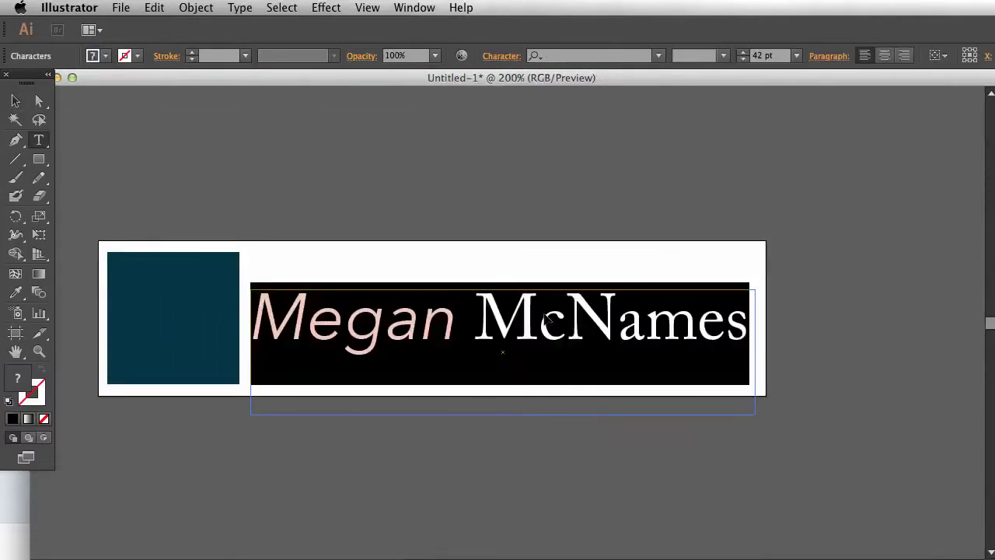
pyautogui.write('.png')
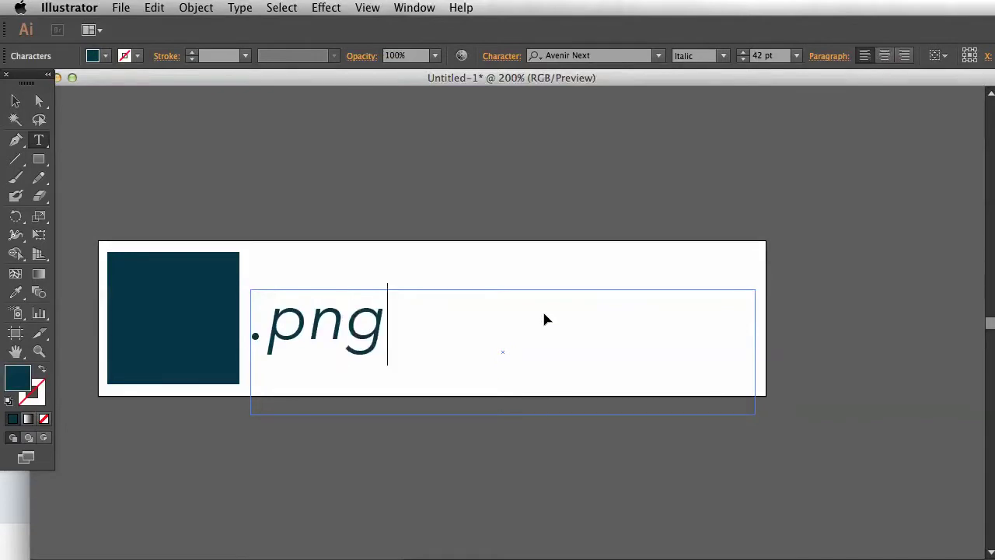
pyautogui.press('super+z')
pyautogui.click(14, 100)
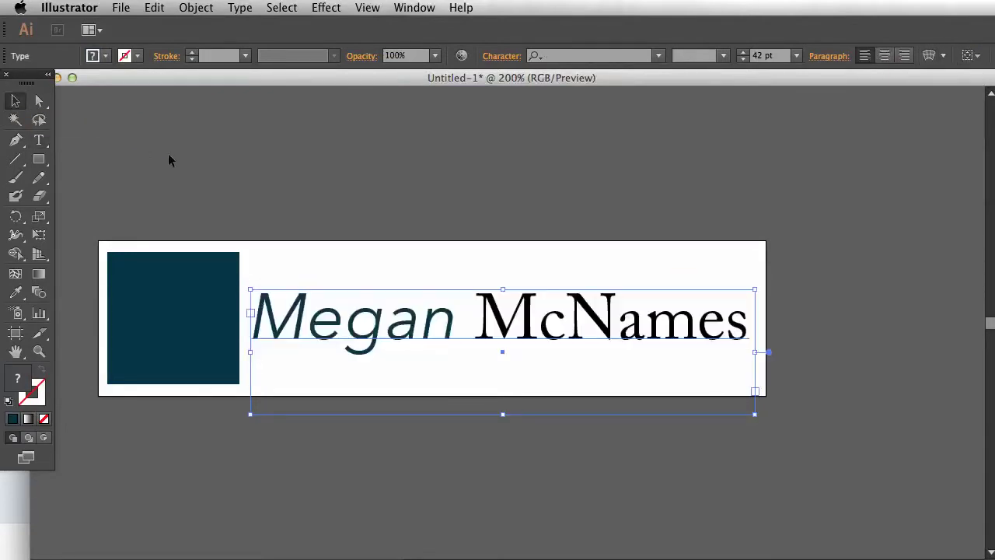
pyautogui.click(169, 156)
# Export the logo to the Desktop as logo.png in PNG format.
pyautogui.click(117, 8)
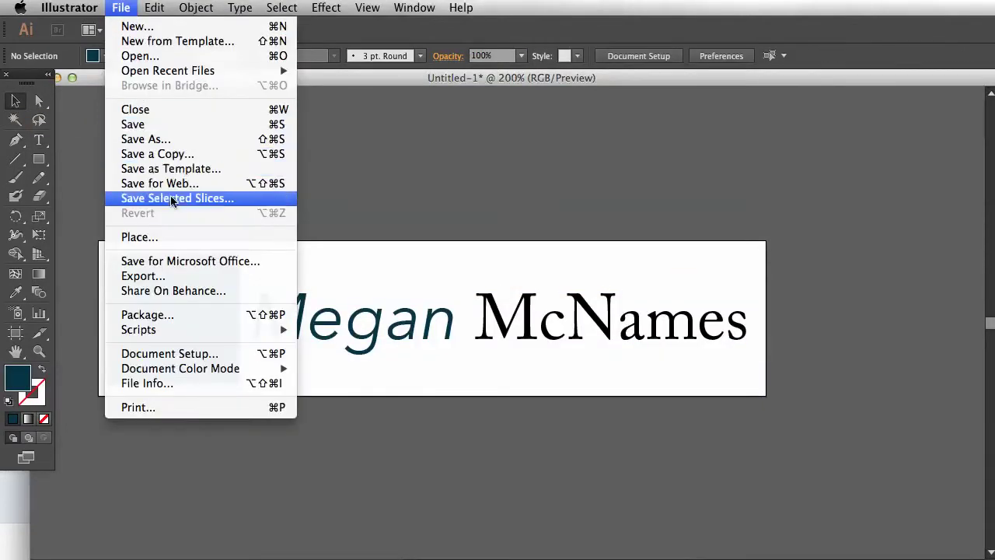
pyautogui.click(179, 277)
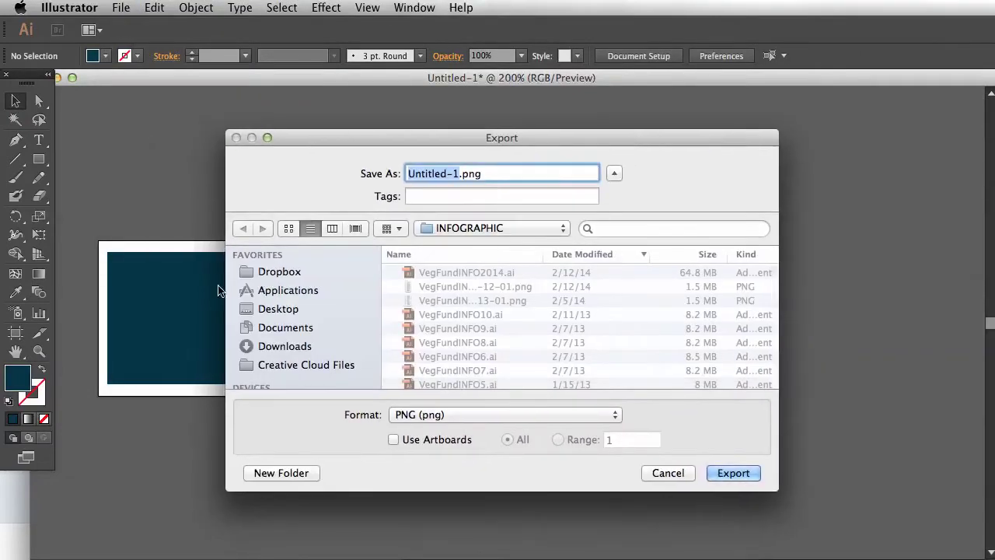
pyautogui.click(287, 308)
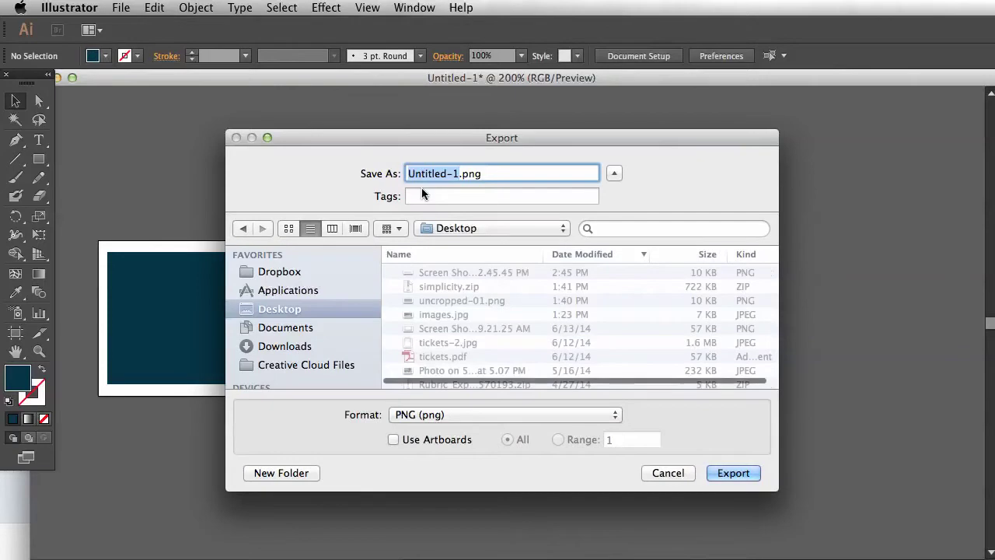
pyautogui.write('logo')
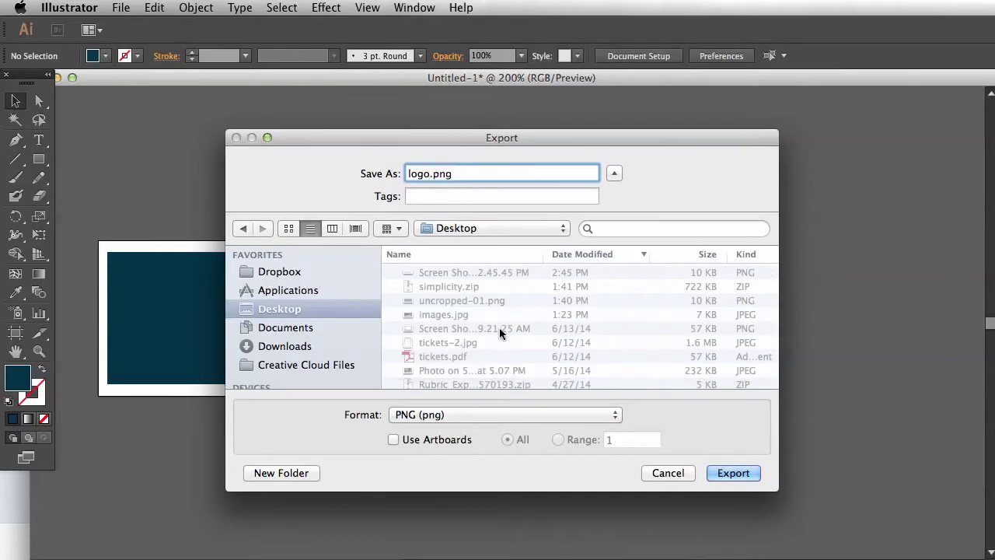
pyautogui.click(457, 415)
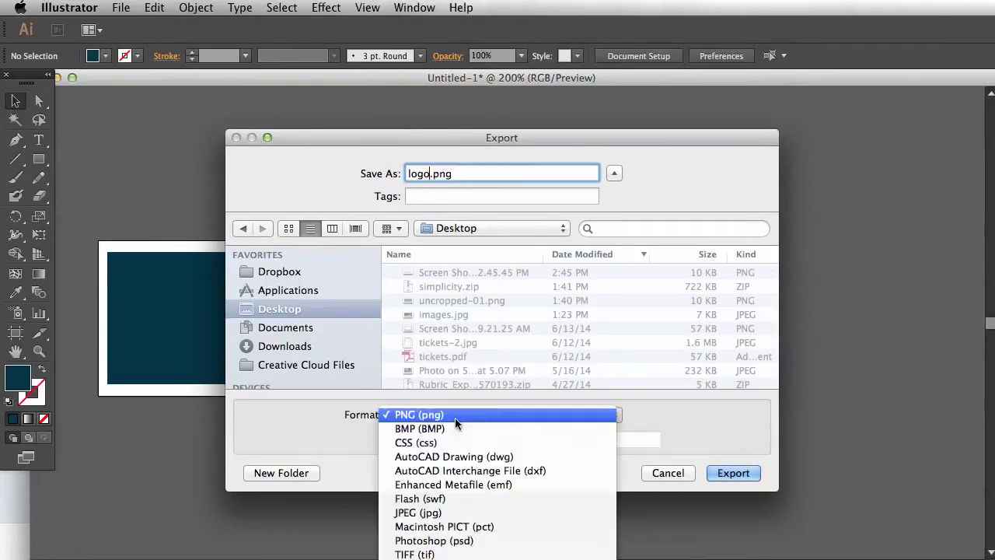
pyautogui.click(418, 416)
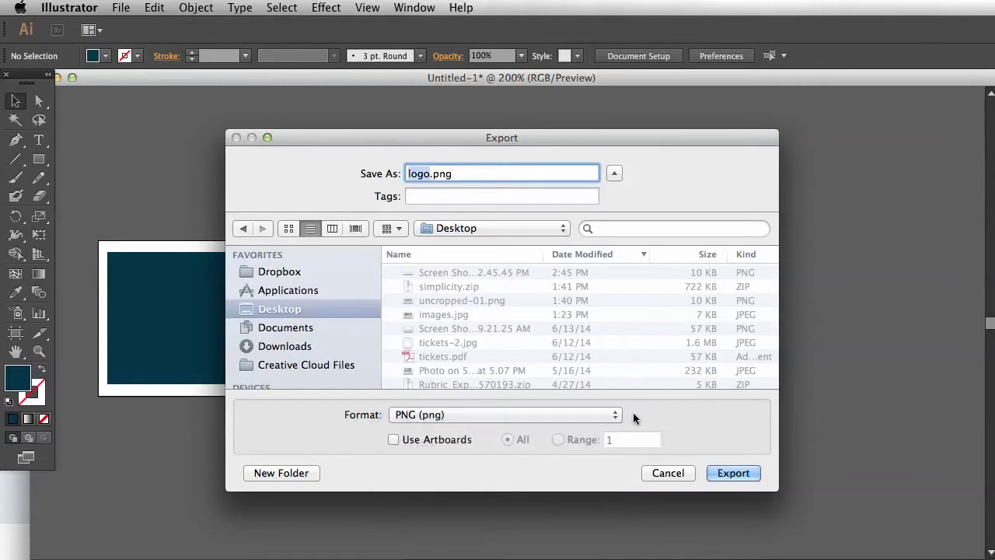
pyautogui.click(743, 473)
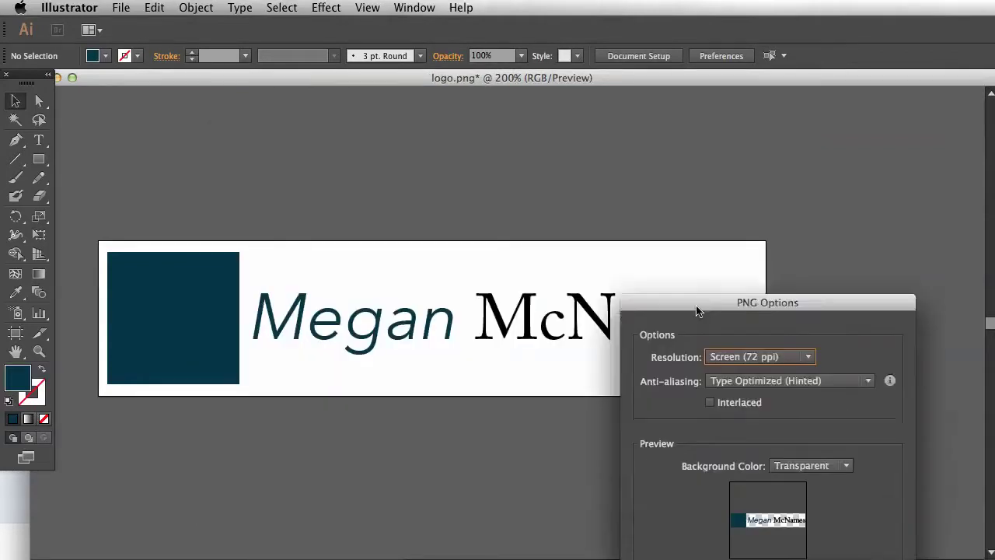
# Set the PNG resolution to Screen (72 ppi) with a Transparent background and complete the export.
pyautogui.click(483, 212)
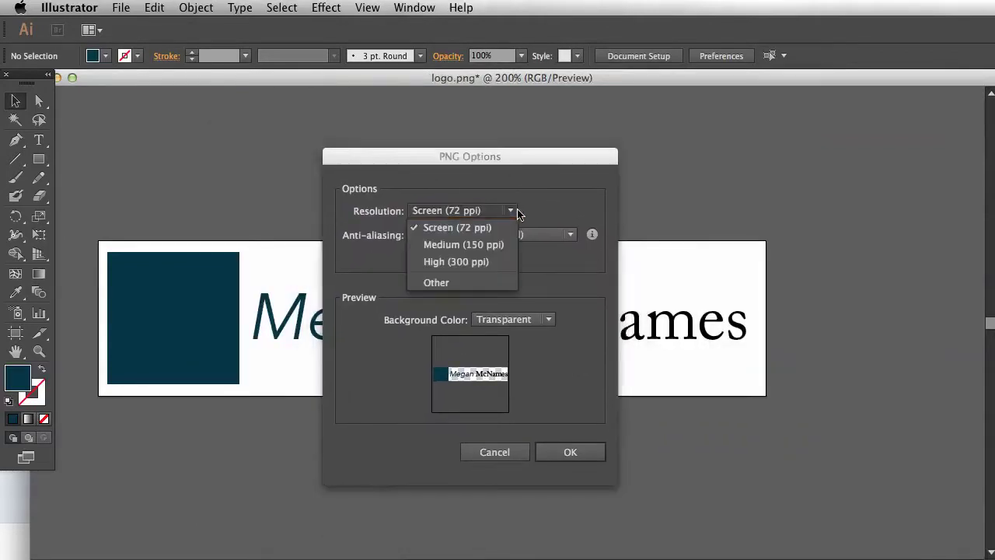
pyautogui.click(477, 228)
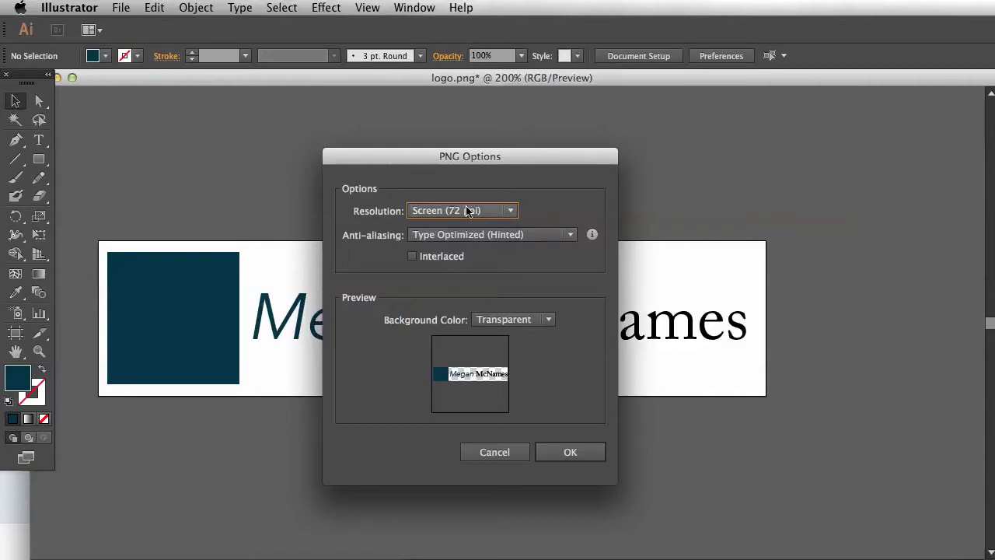
pyautogui.click(509, 321)
pyautogui.click(501, 339)
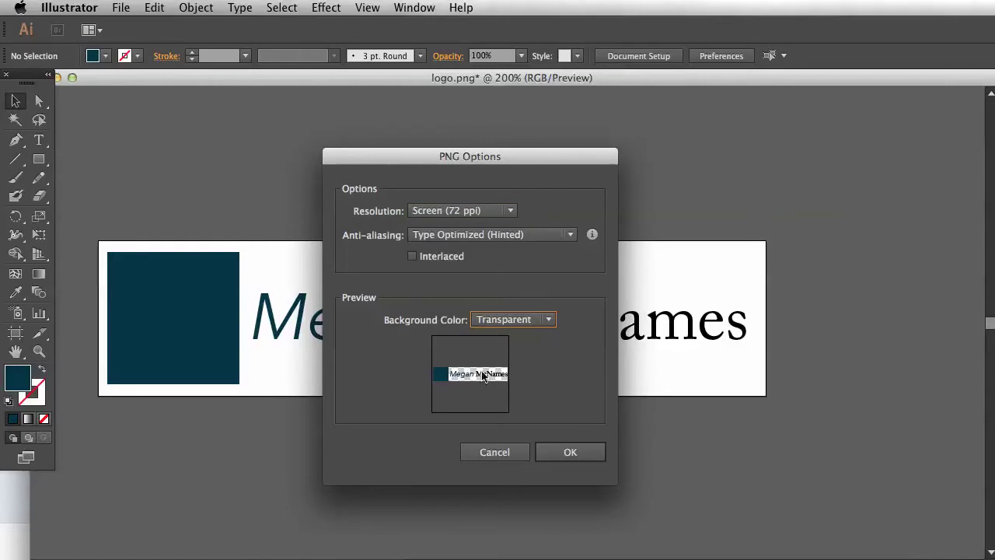
pyautogui.click(570, 452)
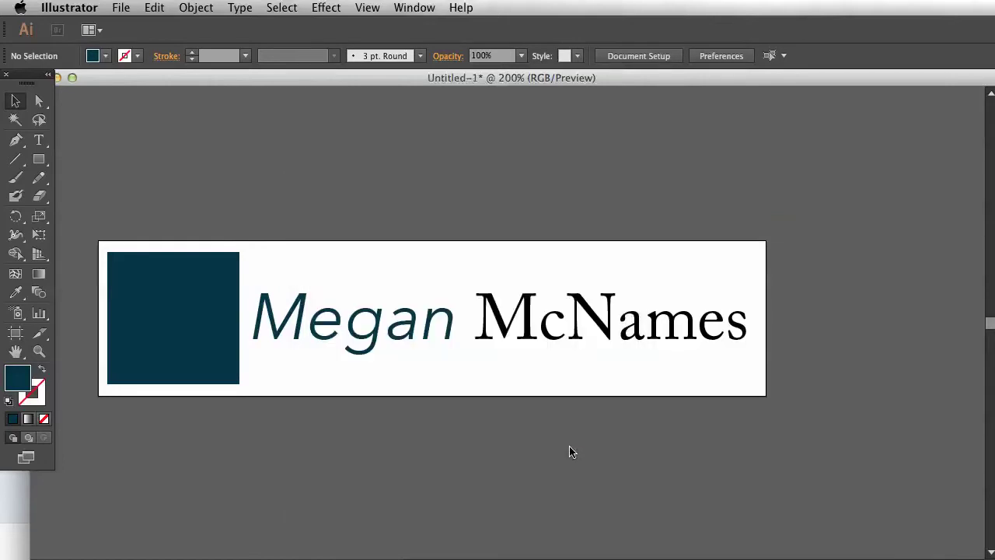